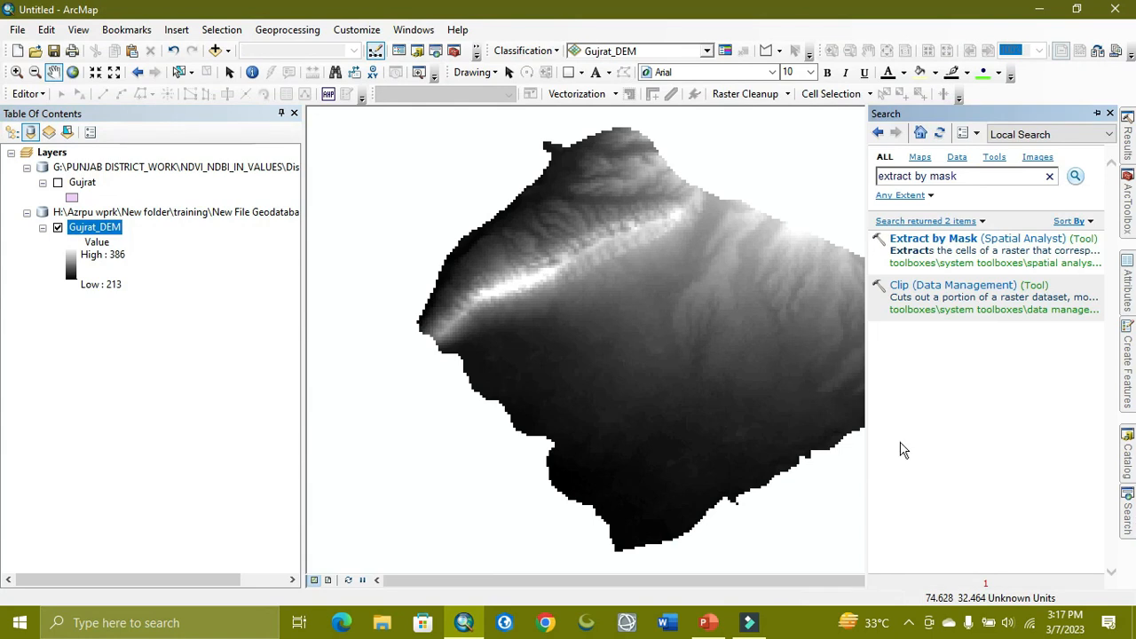
Search the tools for "focal statistic" and open two instances of the Focal Statistics tool
{"action": "left_click_drag", "start_coordinate": [1010, 178], "coordinate": [768, 135]}
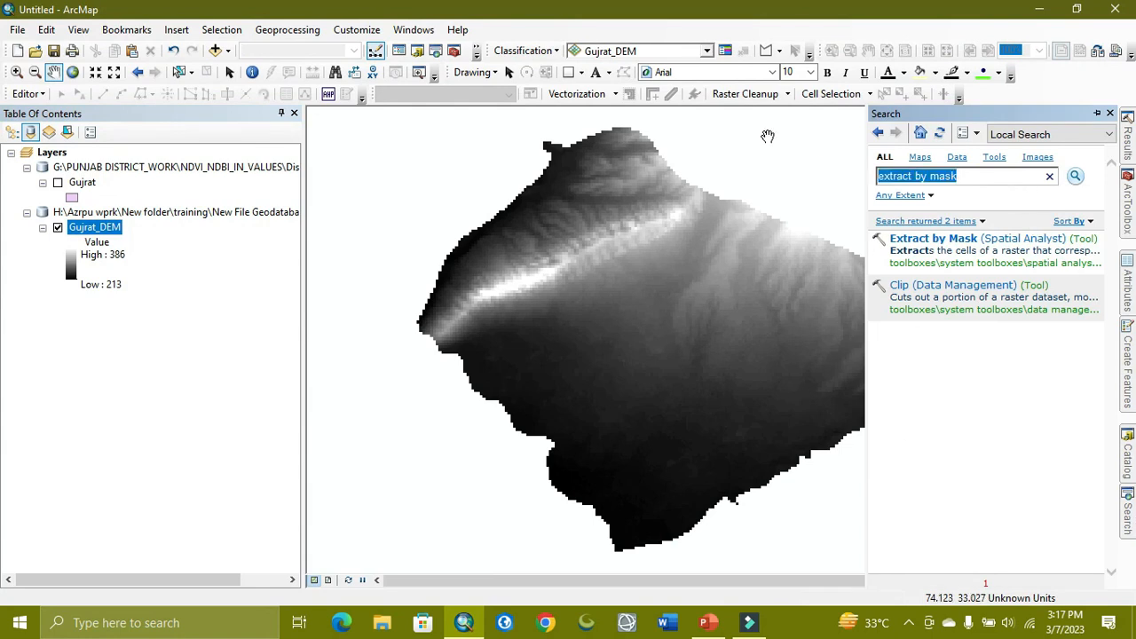
{"action": "key", "text": "BackSpace"}
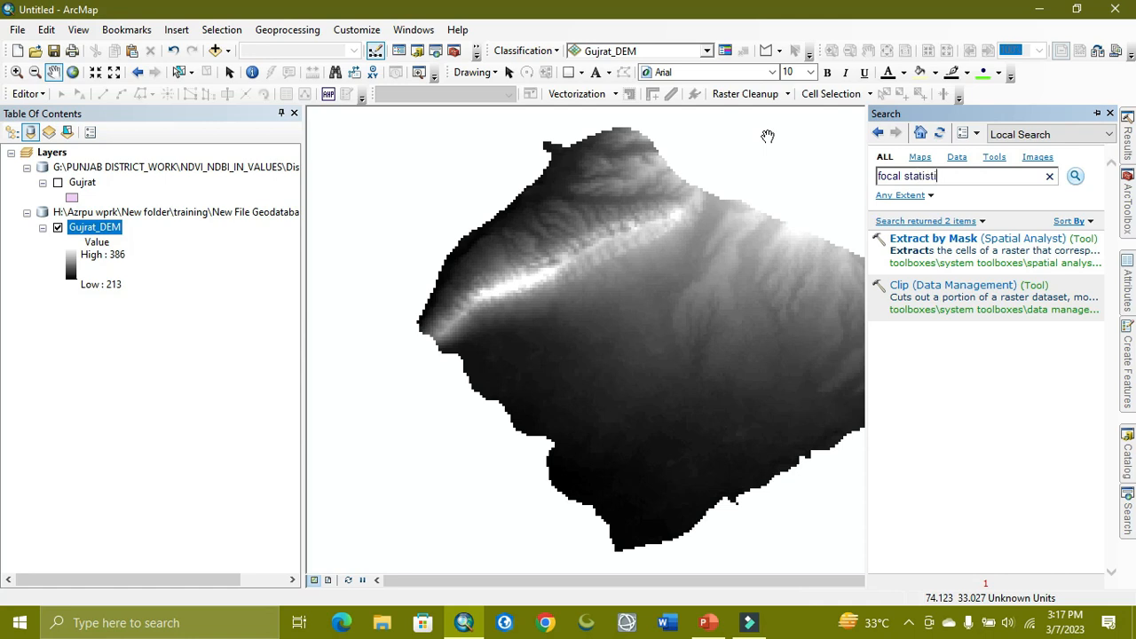
{"action": "key", "text": "Return"}
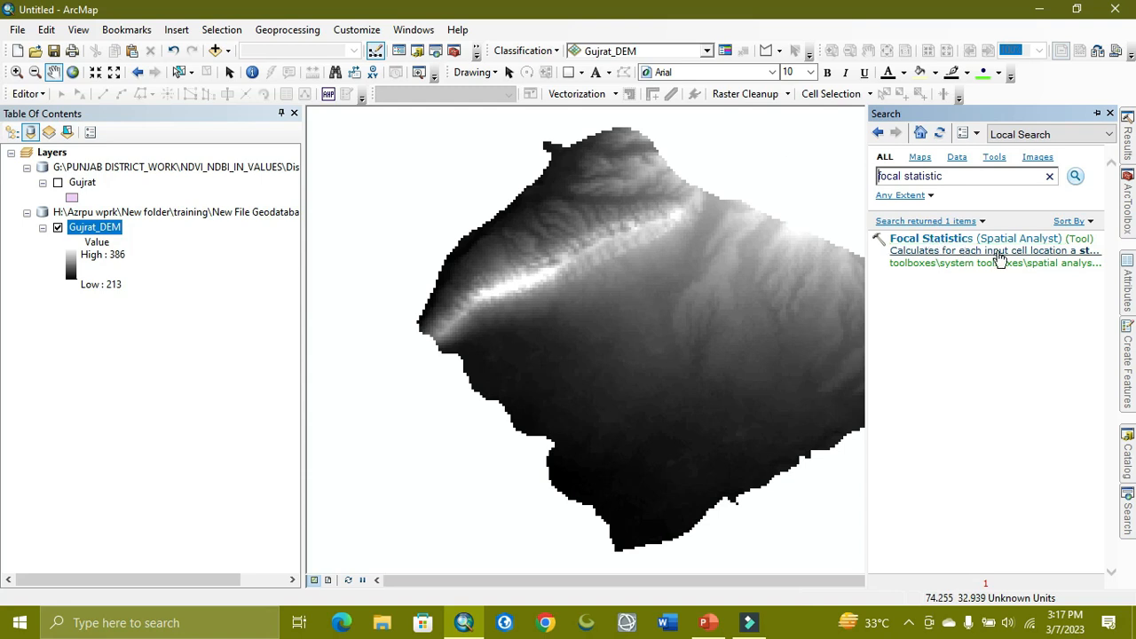
{"action": "left_click", "coordinate": [903, 241]}
{"action": "left_click", "coordinate": [921, 239]}
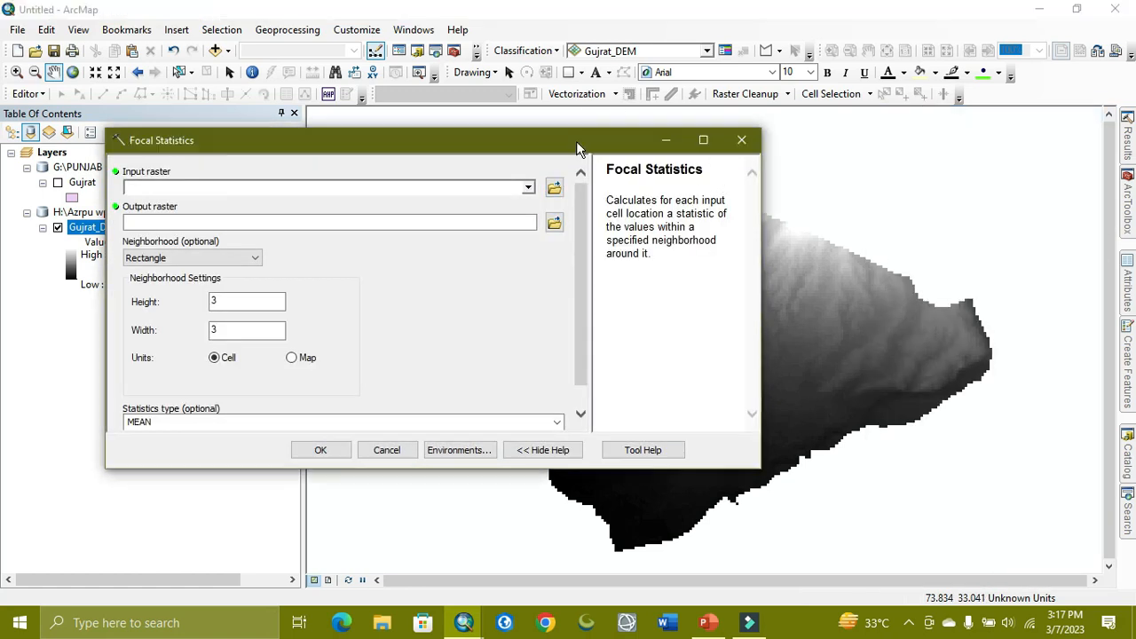
In the front Focal Statistics dialog, use Gujrat_DEM as input with a neighborhood height and width of 10 and the MEAN statistic
{"action": "left_click", "coordinate": [717, 218]}
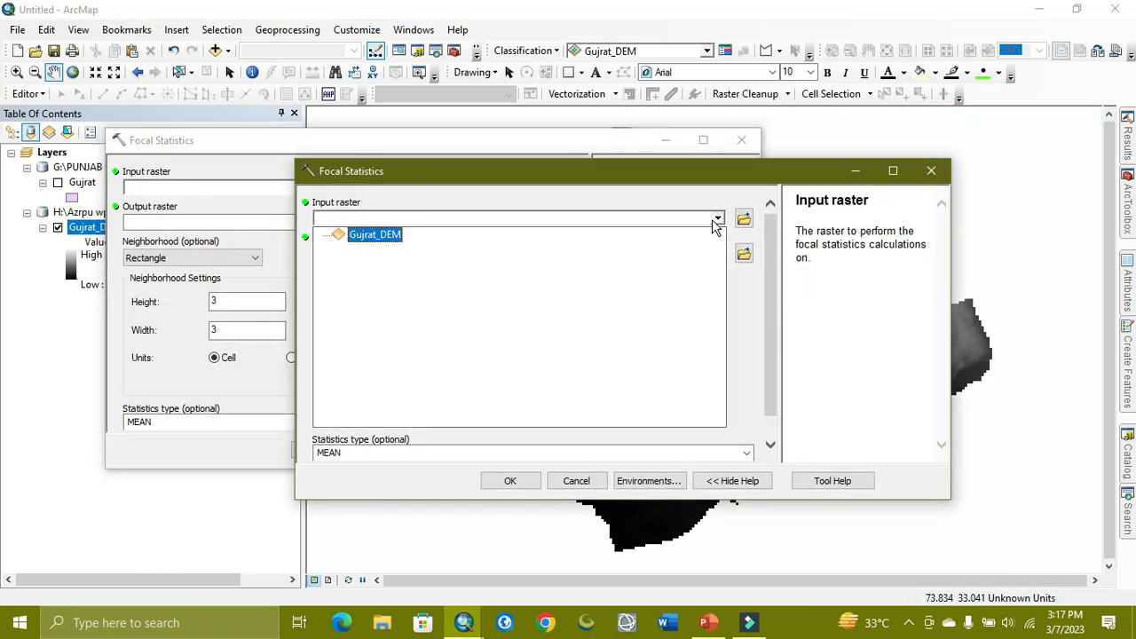
{"action": "left_click", "coordinate": [384, 234]}
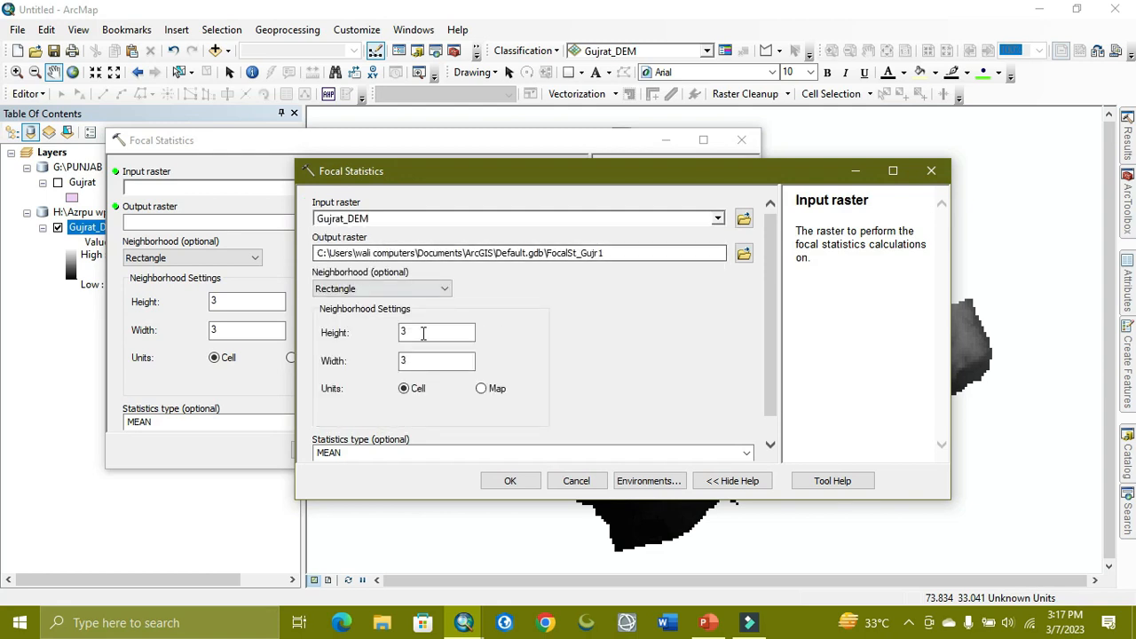
{"action": "left_click_drag", "start_coordinate": [426, 334], "coordinate": [383, 335]}
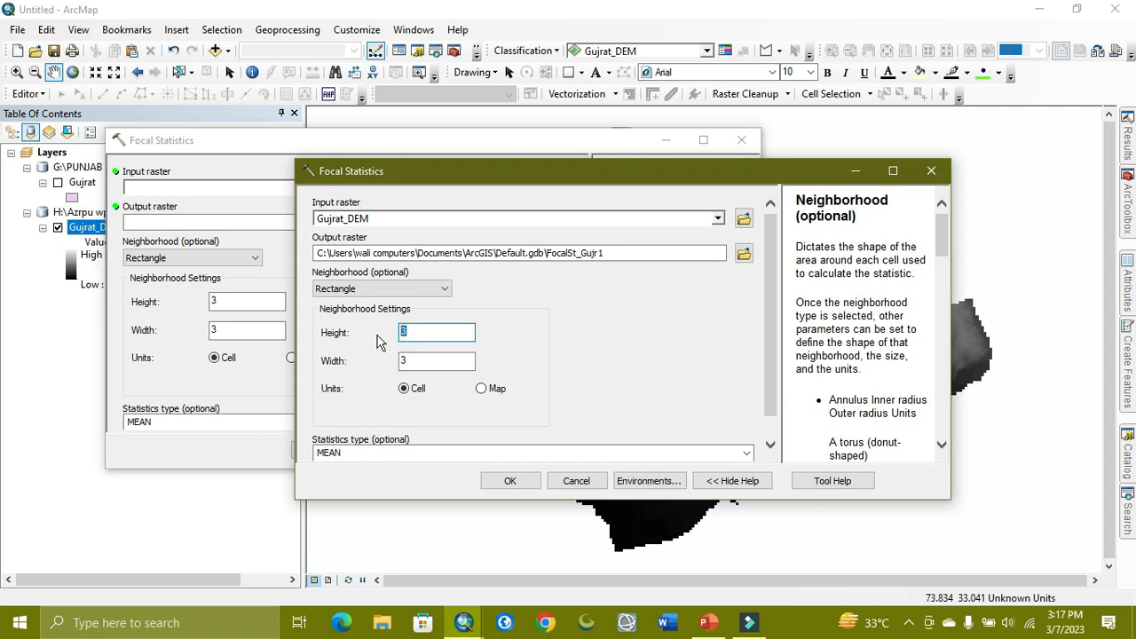
{"action": "type", "text": "10"}
{"action": "left_click_drag", "start_coordinate": [426, 364], "coordinate": [394, 366]}
{"action": "type", "text": "1"}
{"action": "scroll", "coordinate": [777, 380], "scroll_direction": "down", "scroll_amount": 2}
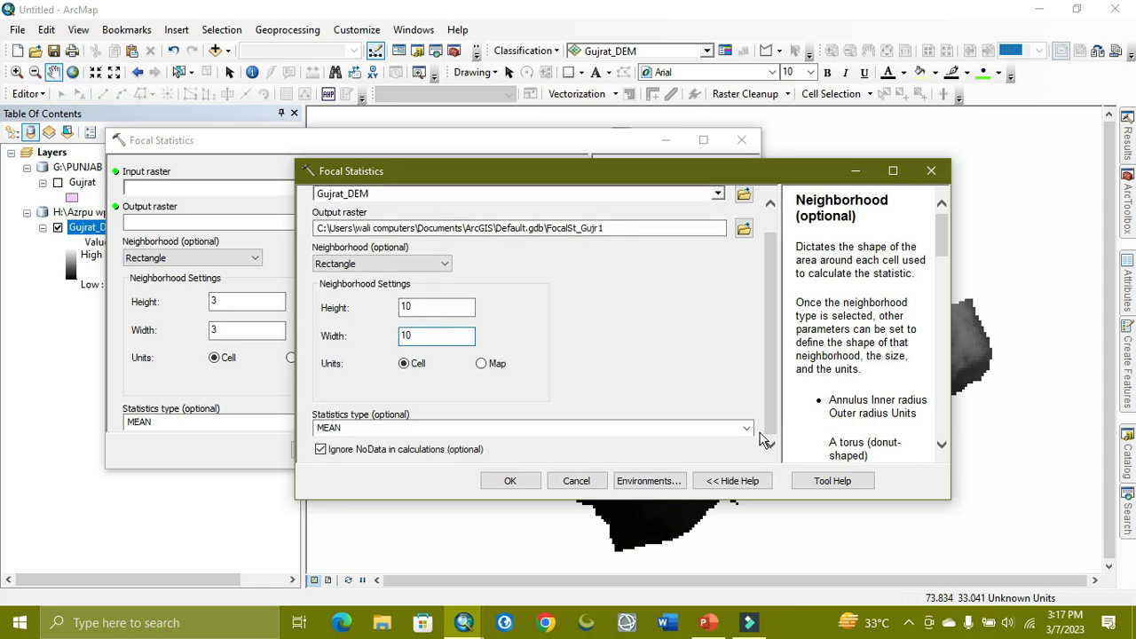
{"action": "left_click", "coordinate": [748, 429]}
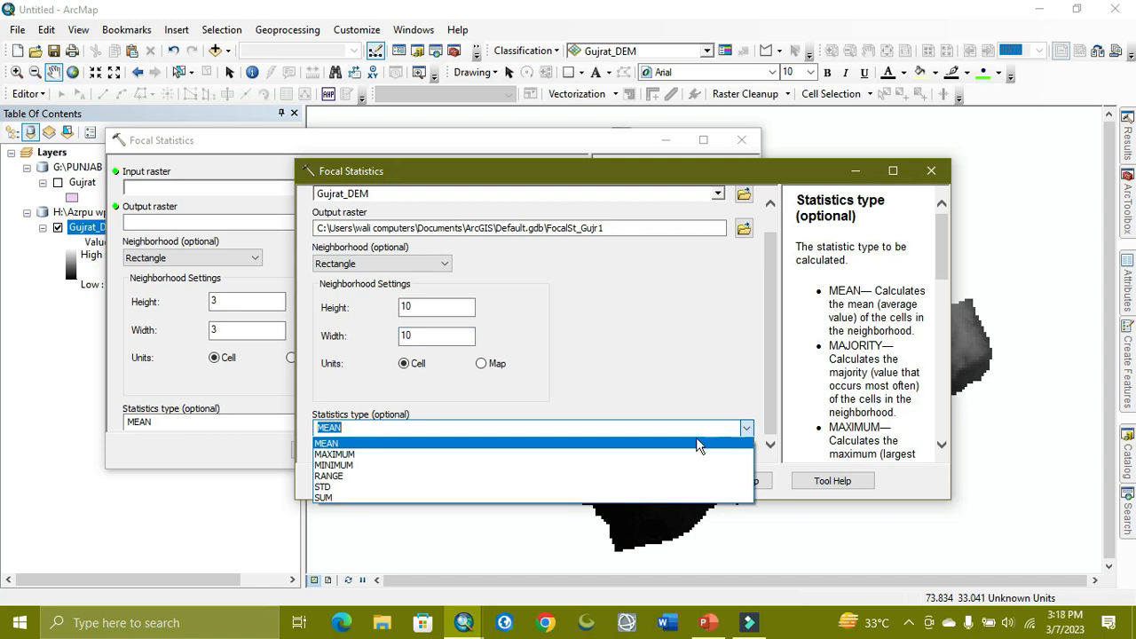
{"action": "left_click", "coordinate": [328, 444]}
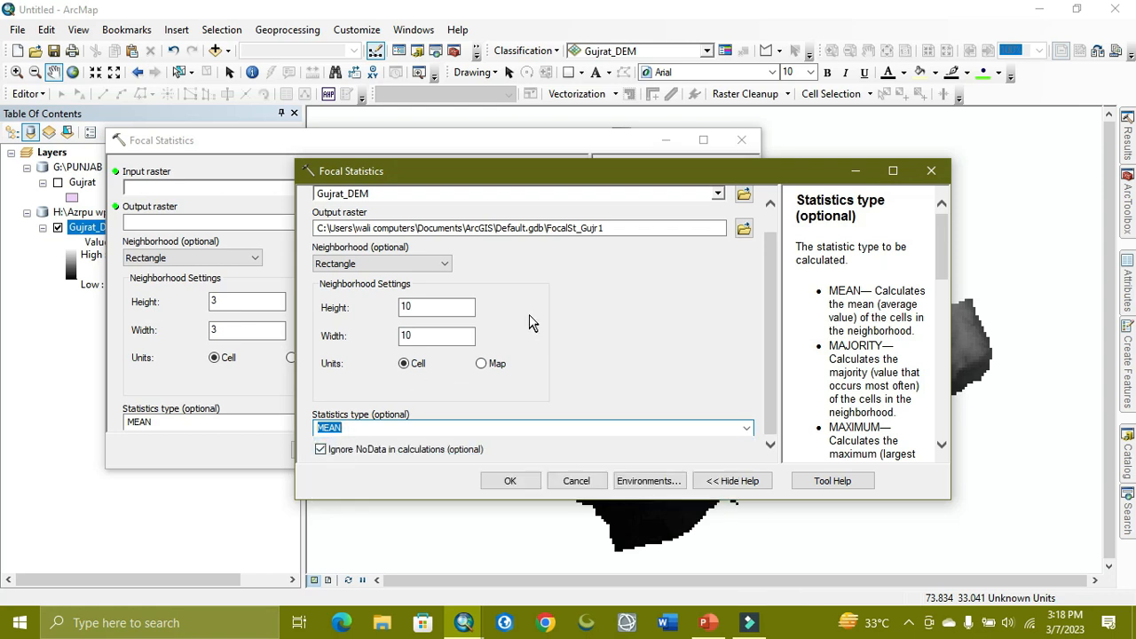
Set the mean statistic's output raster to Smooth_DEM in New File Geodatabase.gdb
{"action": "left_click", "coordinate": [648, 228]}
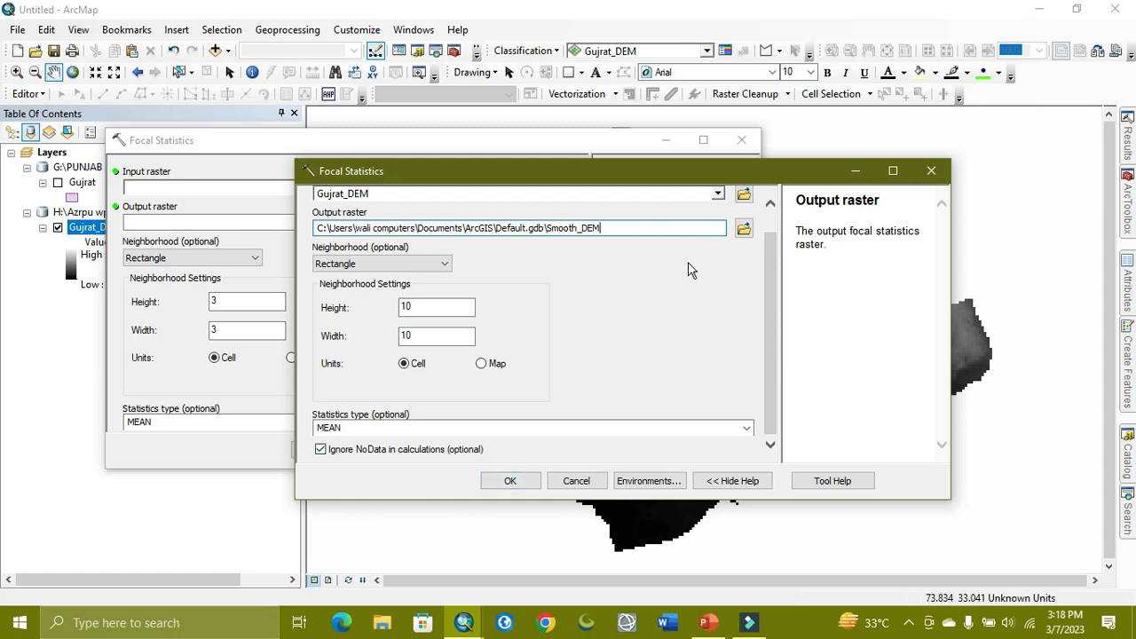
{"action": "left_click_drag", "start_coordinate": [621, 228], "coordinate": [565, 228]}
{"action": "left_click", "coordinate": [744, 228]}
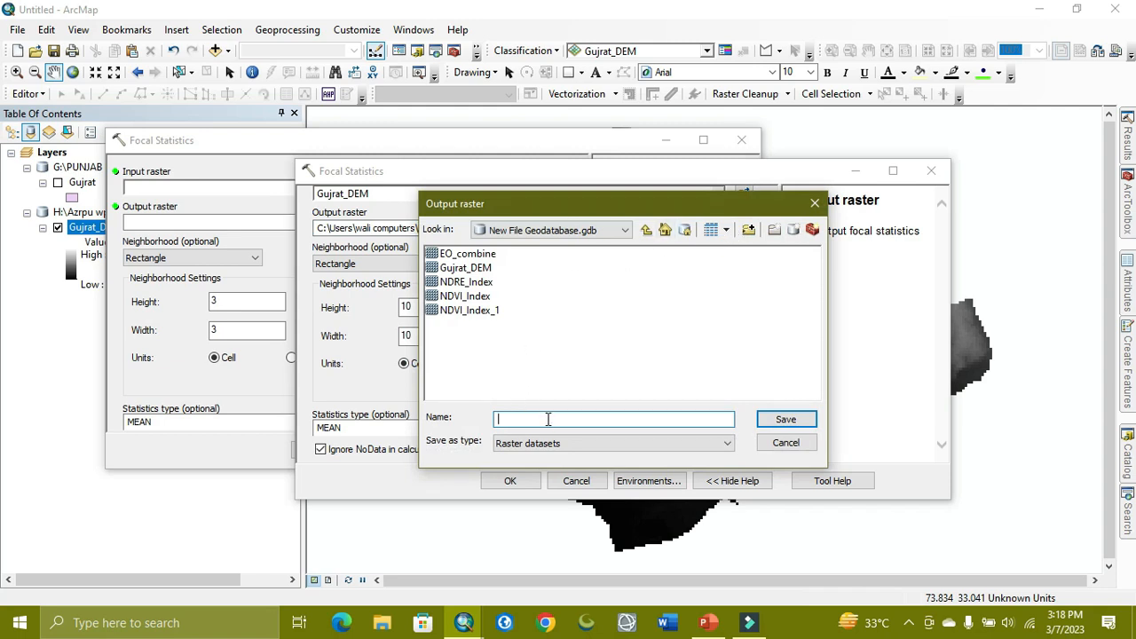
{"action": "type", "text": "Smooth_DEM"}
{"action": "left_click", "coordinate": [786, 420]}
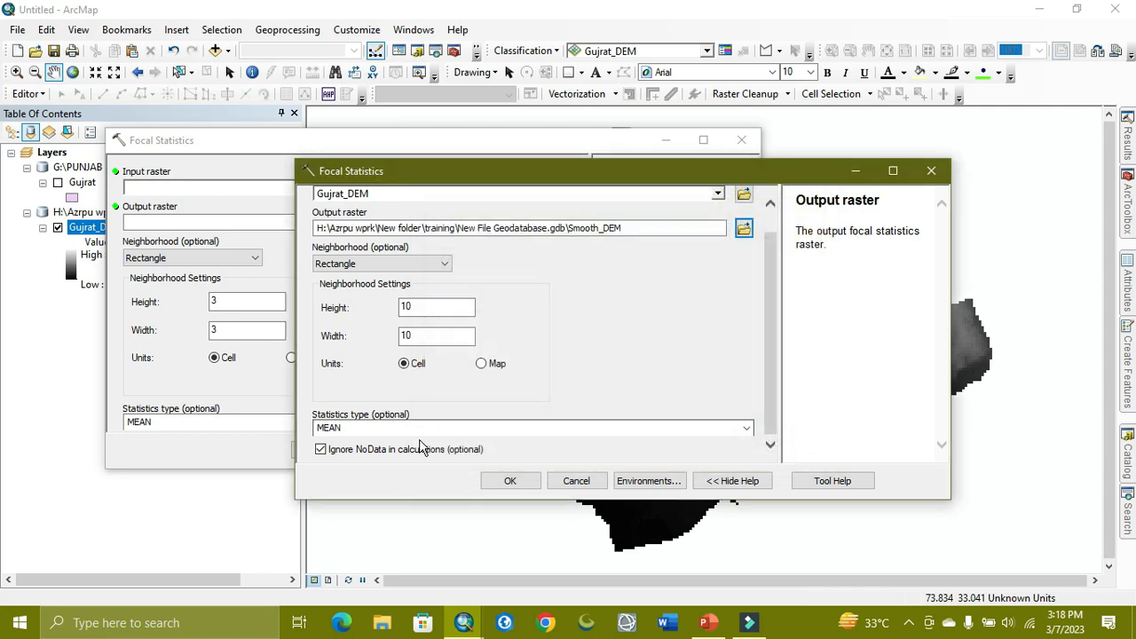
In the other Focal Statistics dialog, choose Gujrat_DEM as input and set the neighborhood height and width to 10
{"action": "left_click", "coordinate": [381, 149]}
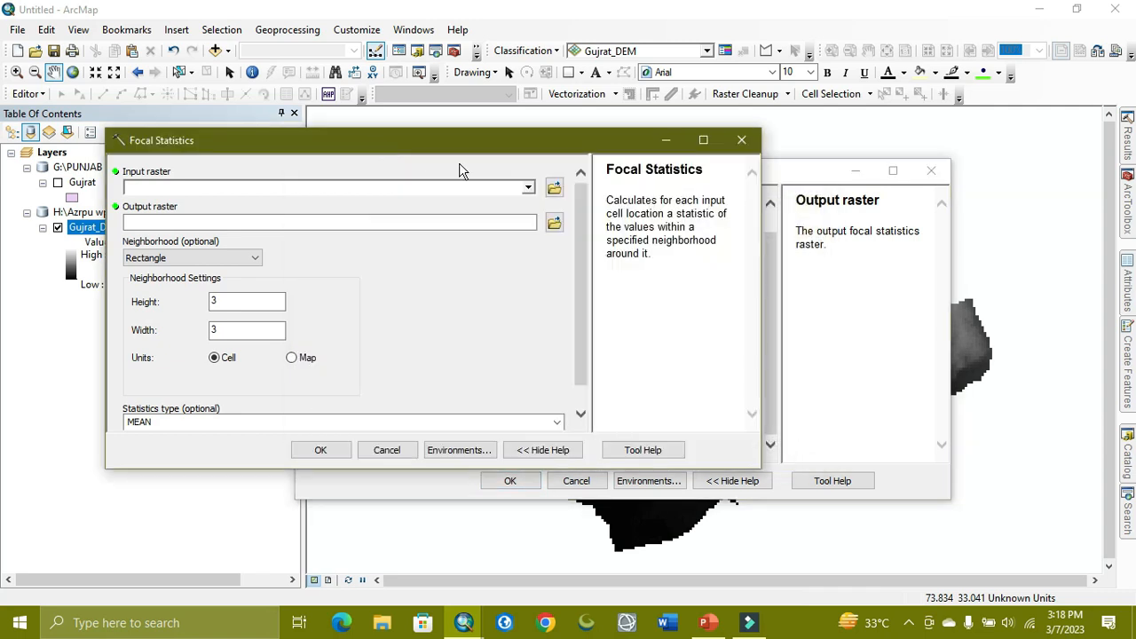
{"action": "left_click", "coordinate": [528, 188]}
{"action": "left_click", "coordinate": [195, 205]}
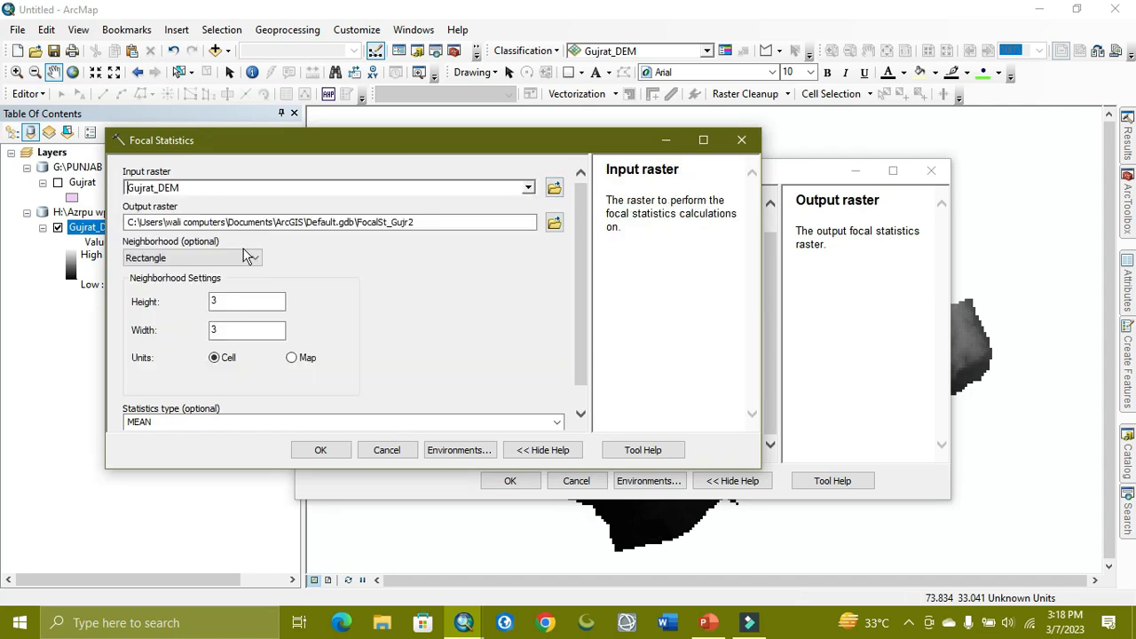
{"action": "left_click", "coordinate": [225, 300]}
{"action": "left_click_drag", "start_coordinate": [224, 300], "coordinate": [161, 306]}
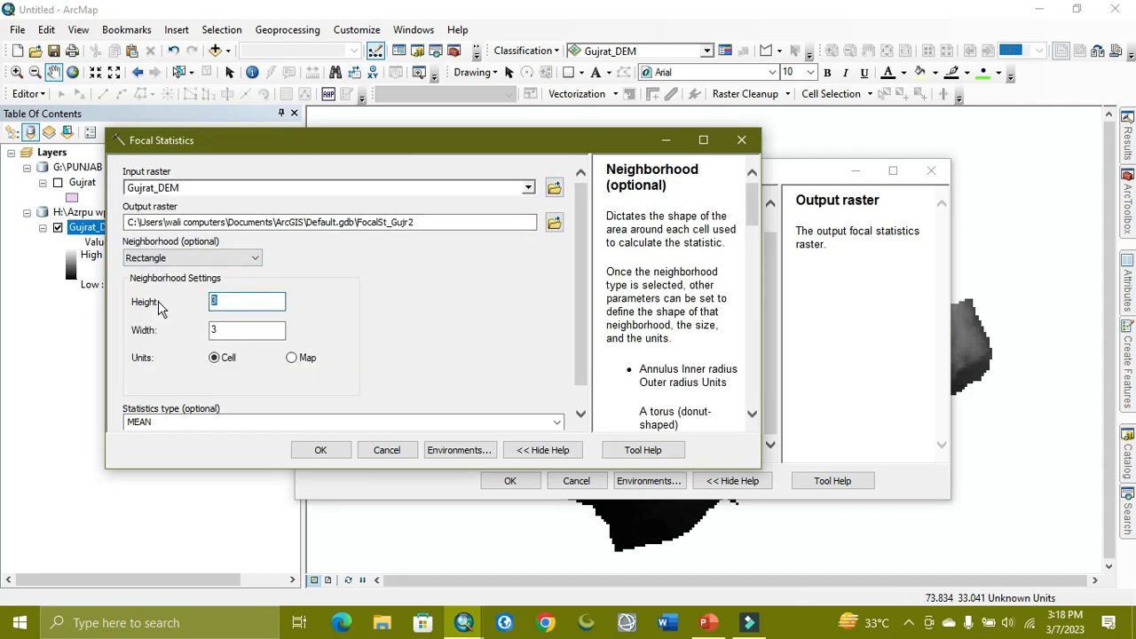
{"action": "type", "text": "10"}
{"action": "left_click_drag", "start_coordinate": [238, 333], "coordinate": [212, 332]}
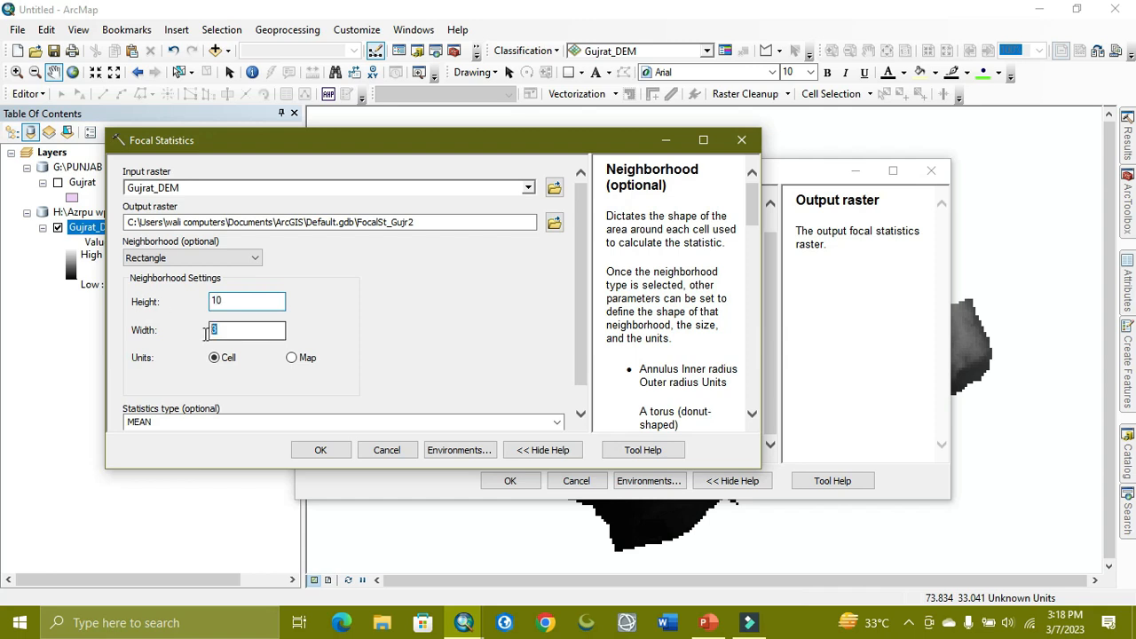
{"action": "type", "text": "10"}
Set the statistics type to MAXIMUM and the output raster to Max_DEM in New File Geodatabase.gdb
{"action": "left_click", "coordinate": [557, 423]}
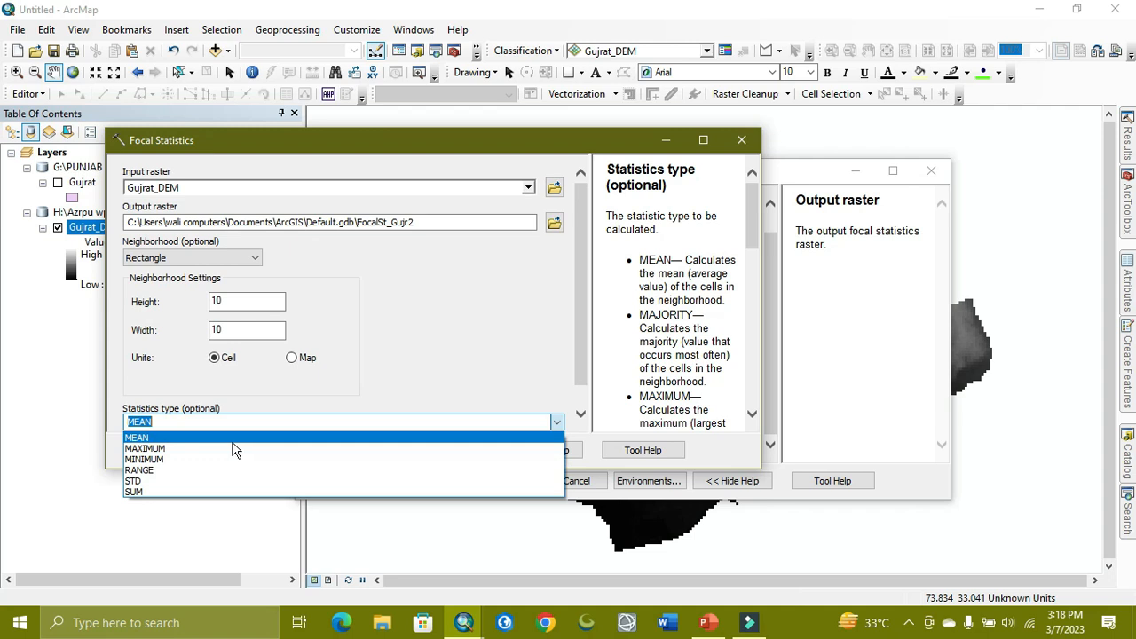
{"action": "left_click", "coordinate": [227, 451]}
{"action": "left_click", "coordinate": [556, 223]}
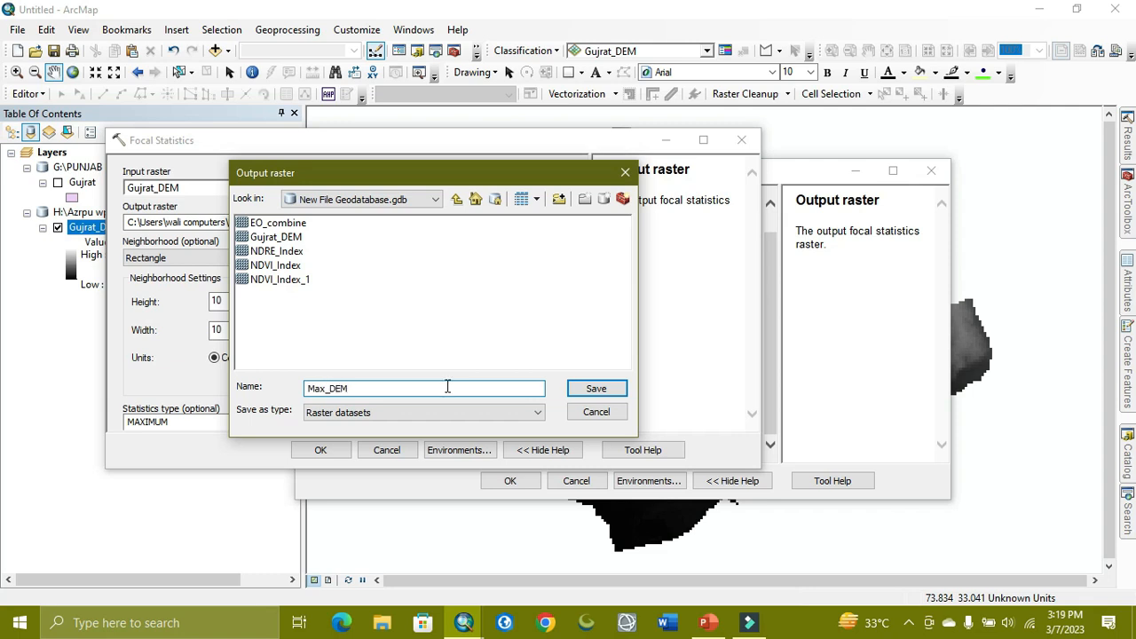
{"action": "left_click", "coordinate": [610, 392]}
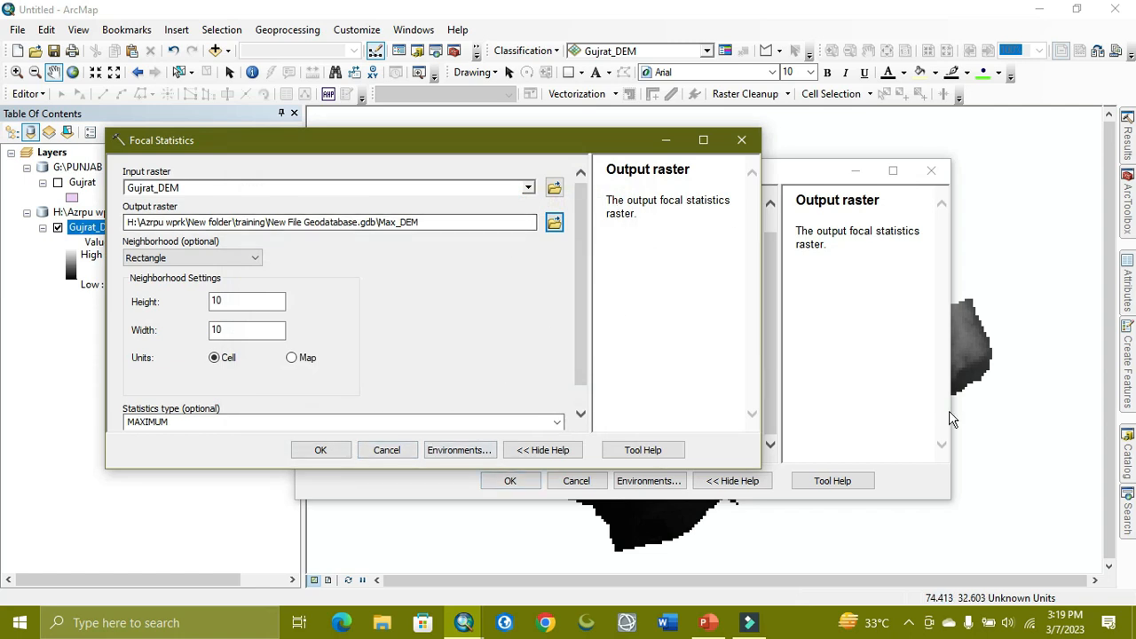
Open a third Focal Statistics dialog with Gujrat_DEM as input and a neighborhood height and width of 10
{"action": "left_click", "coordinate": [1127, 512]}
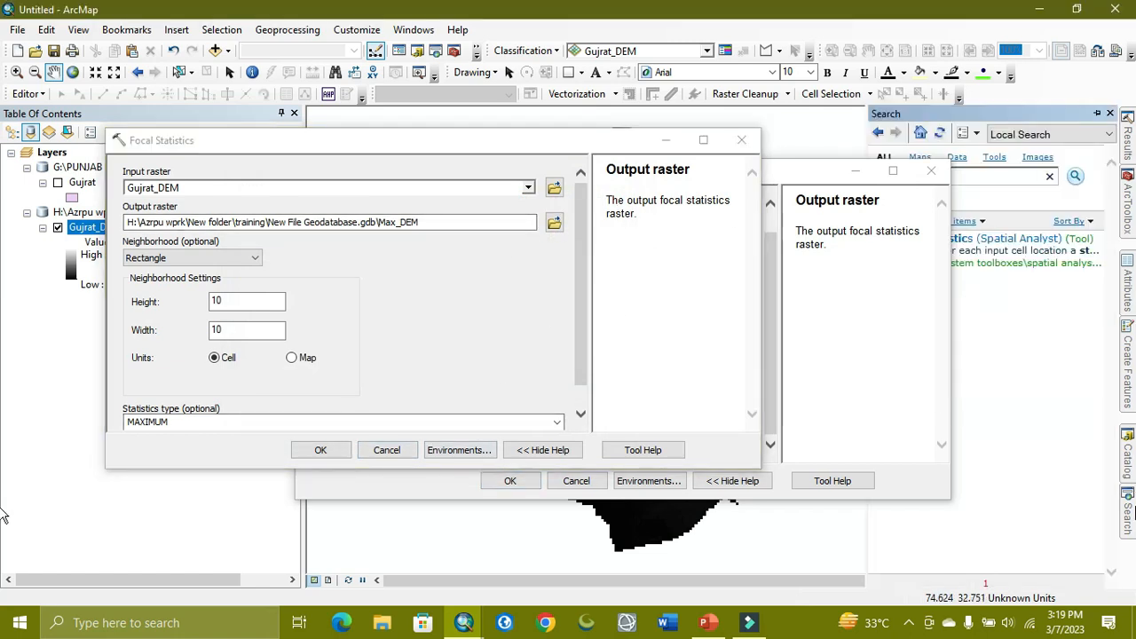
{"action": "left_click", "coordinate": [983, 242]}
{"action": "left_click", "coordinate": [528, 188]}
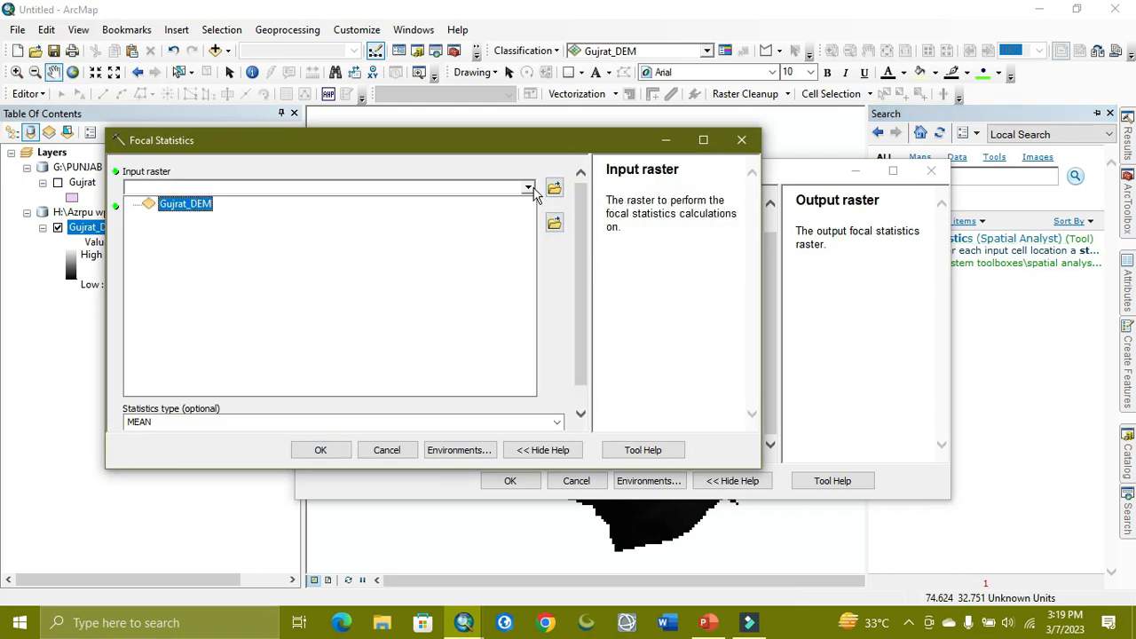
{"action": "left_click", "coordinate": [169, 205]}
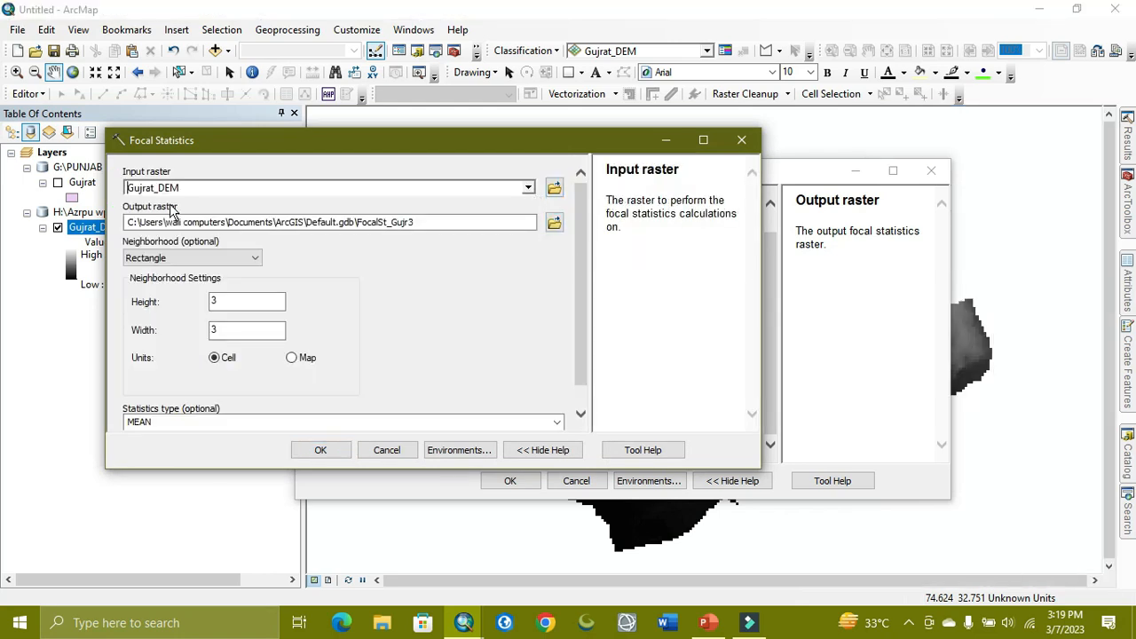
{"action": "left_click_drag", "start_coordinate": [230, 304], "coordinate": [193, 294]}
{"action": "type", "text": "10"}
{"action": "left_click_drag", "start_coordinate": [231, 331], "coordinate": [205, 335]}
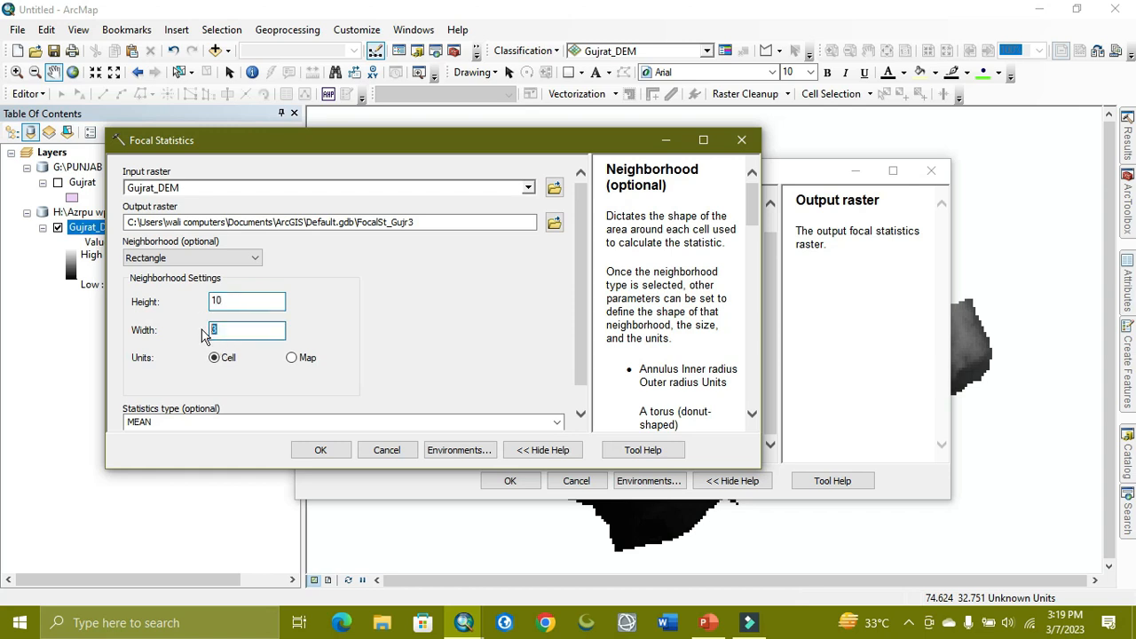
{"action": "type", "text": "10"}
Set the statistics type to MINIMUM and the output raster to Min_DEM in New File Geodatabase.gdb
{"action": "left_click", "coordinate": [556, 425]}
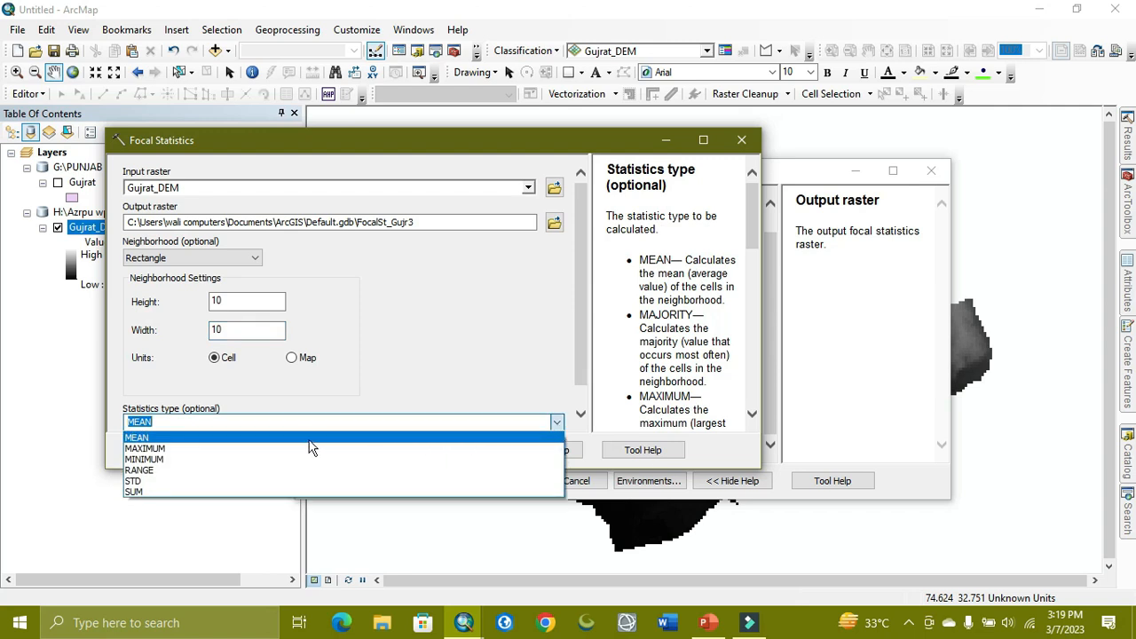
{"action": "left_click", "coordinate": [149, 461]}
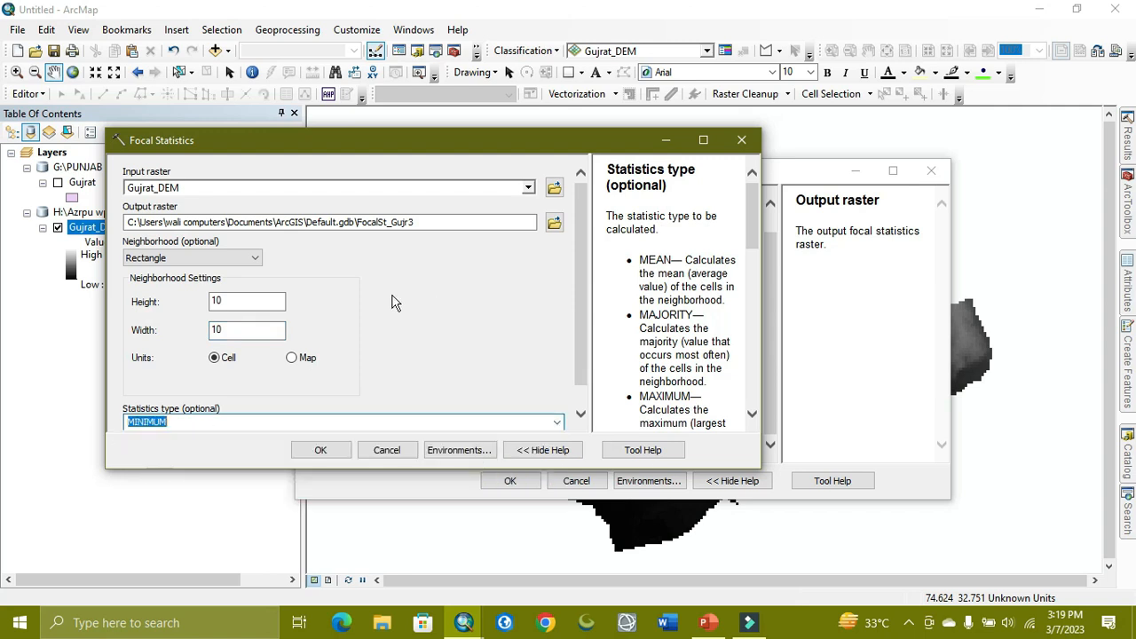
{"action": "left_click", "coordinate": [453, 225]}
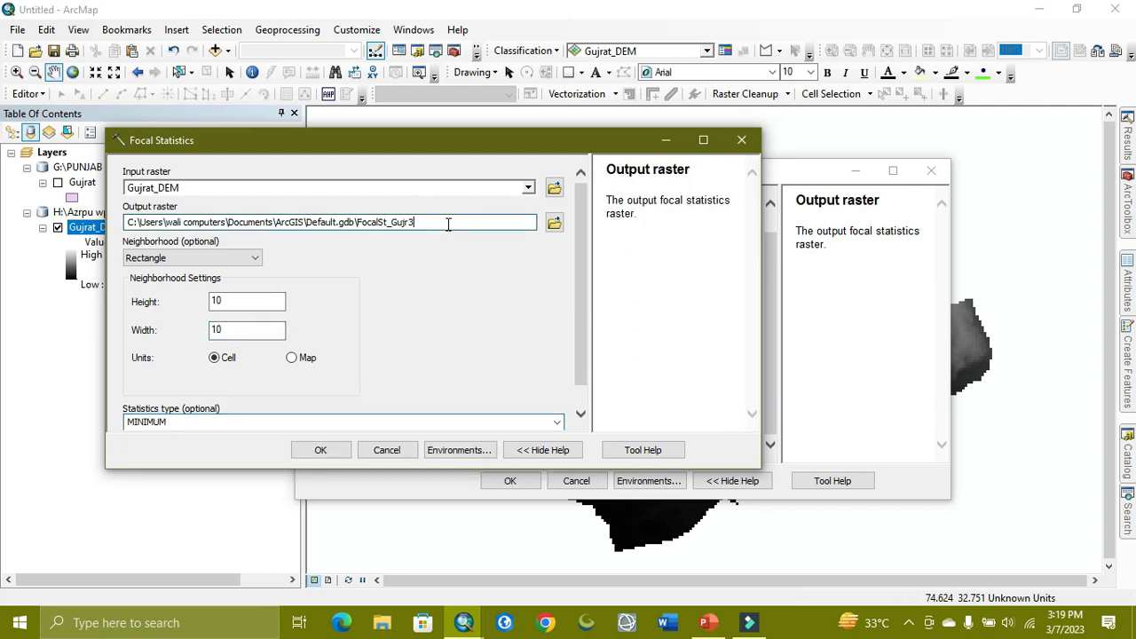
{"action": "left_click", "coordinate": [554, 223]}
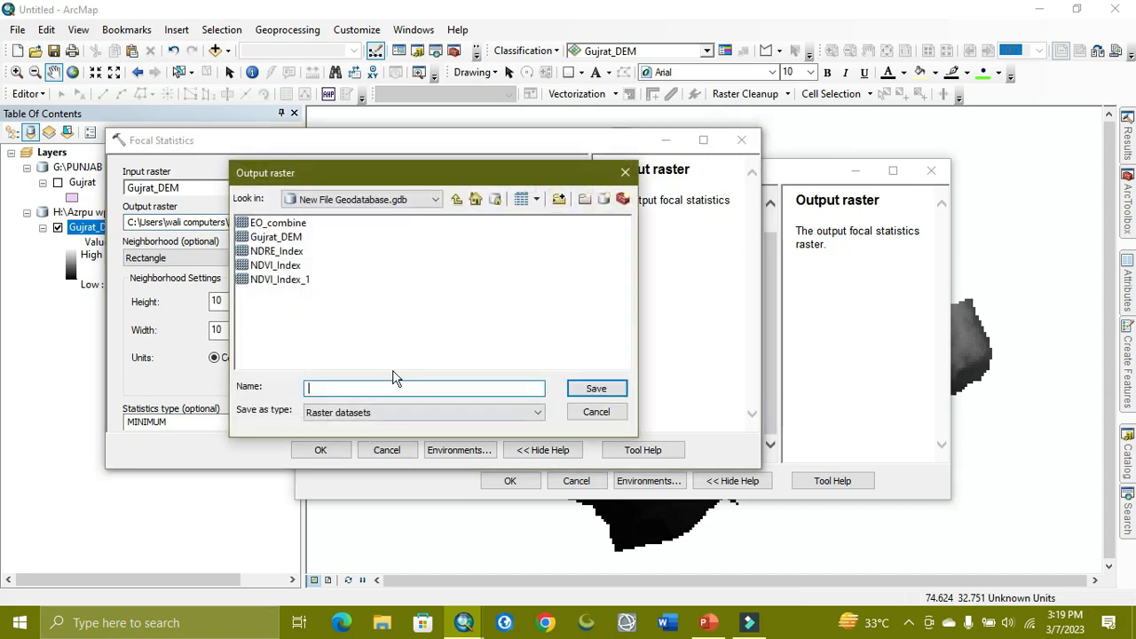
{"action": "type", "text": "Min_DEM"}
{"action": "left_click", "coordinate": [612, 388]}
Run the three configured Focal Statistics tools for the minimum, maximum and mean rasters
{"action": "left_click", "coordinate": [321, 451]}
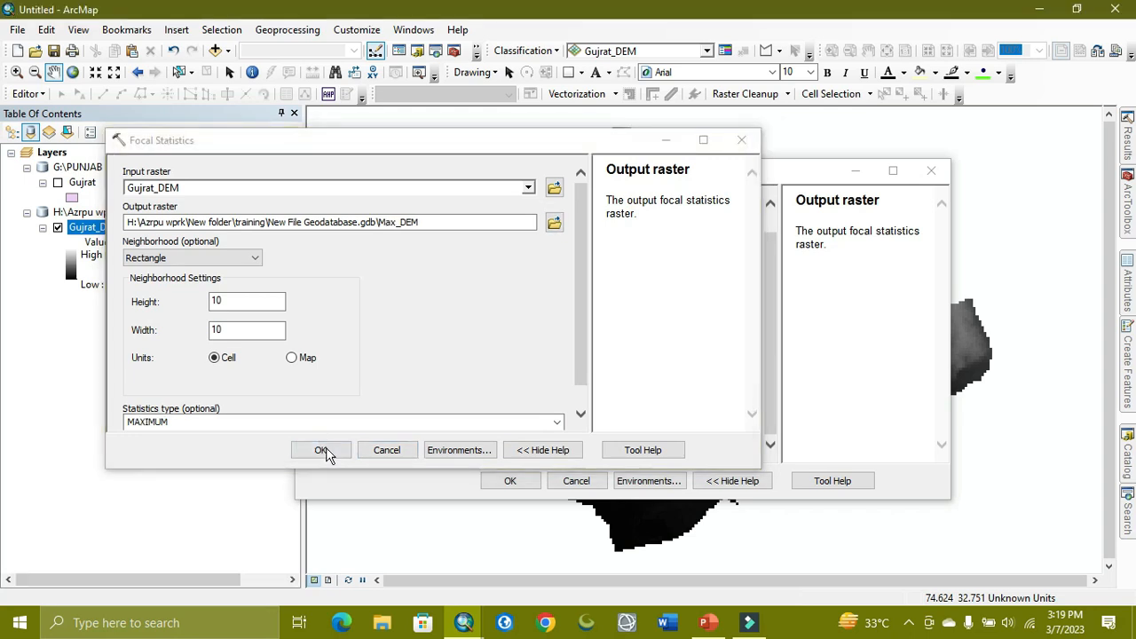
{"action": "left_click", "coordinate": [321, 451]}
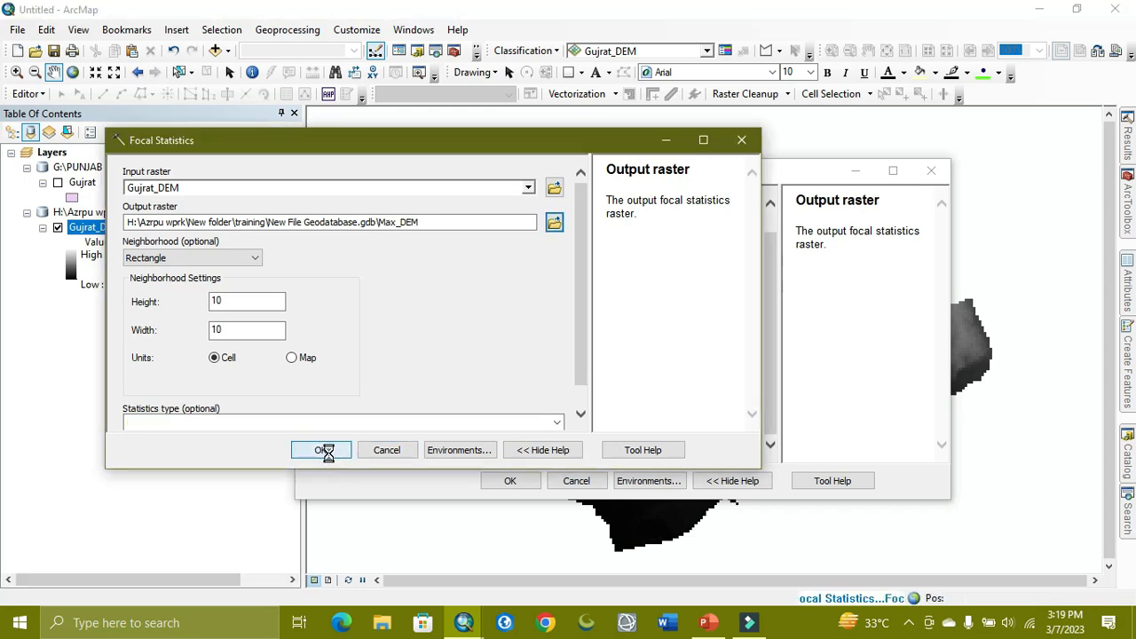
{"action": "left_click", "coordinate": [510, 481]}
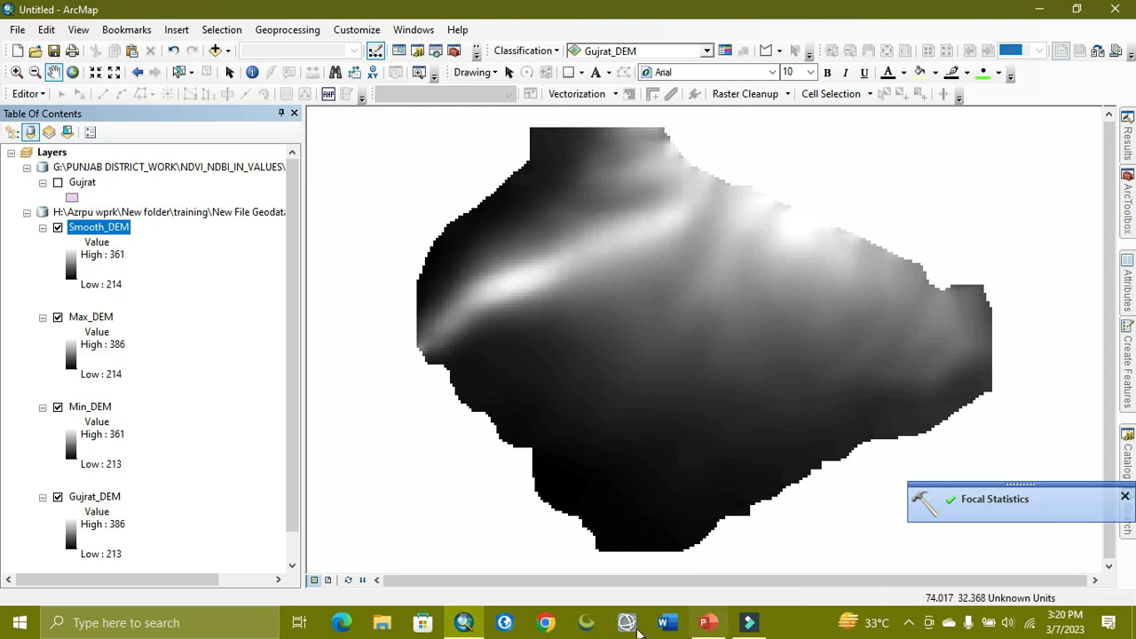
Check the TRI formula slide in PowerPoint, and return to ArcMap to find and open the Raster Calculator tool
{"action": "left_click", "coordinate": [707, 624]}
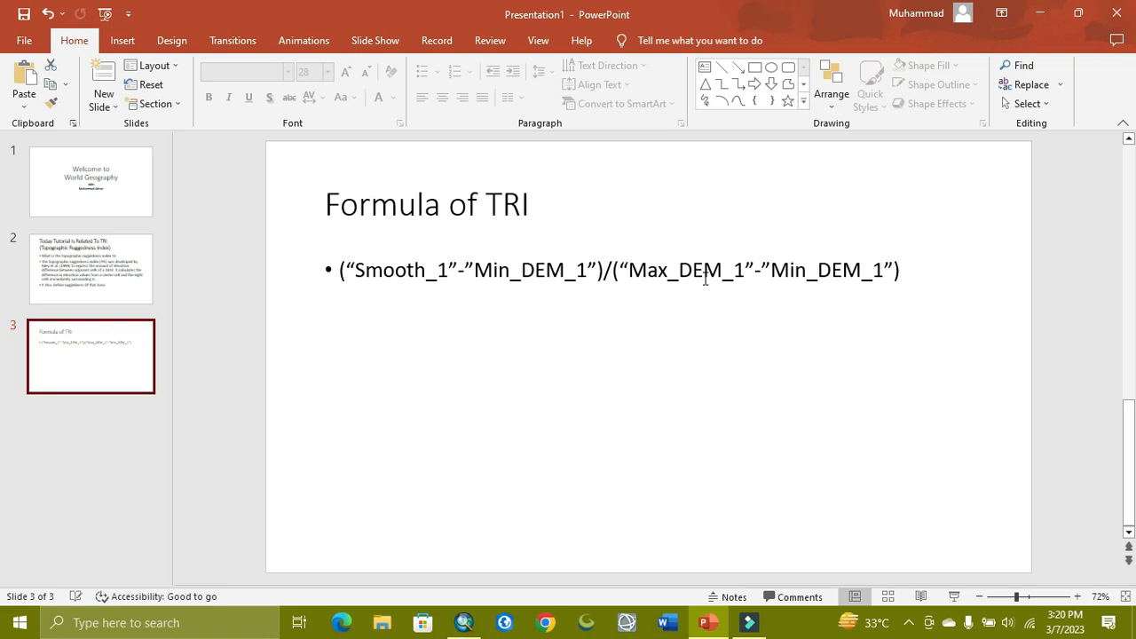
{"action": "left_click", "coordinate": [1040, 13]}
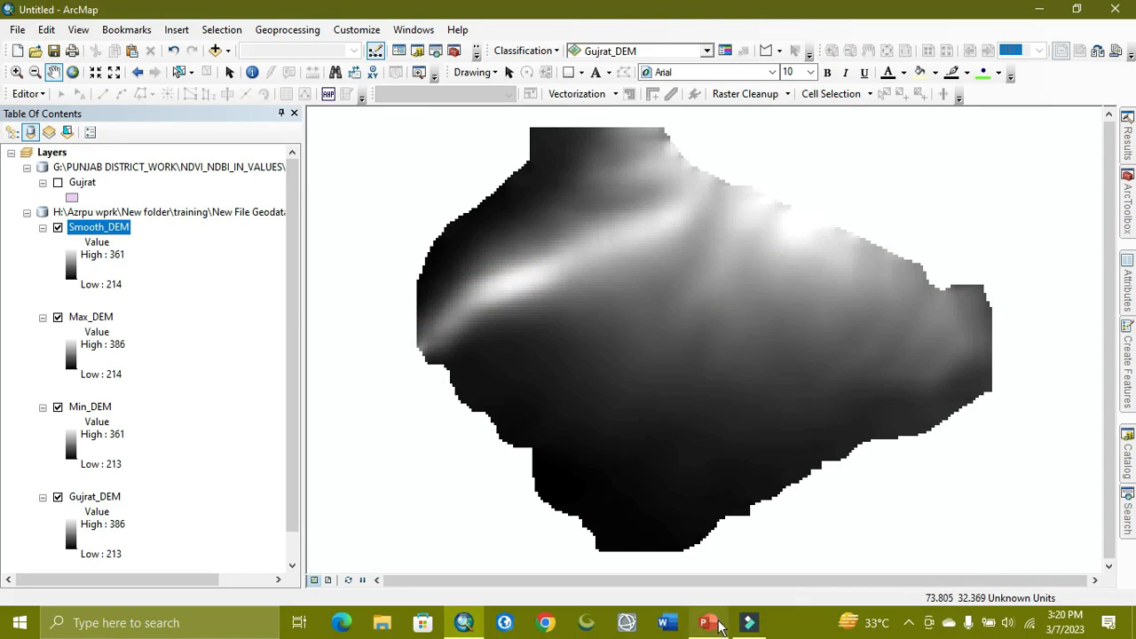
{"action": "left_click", "coordinate": [1127, 520]}
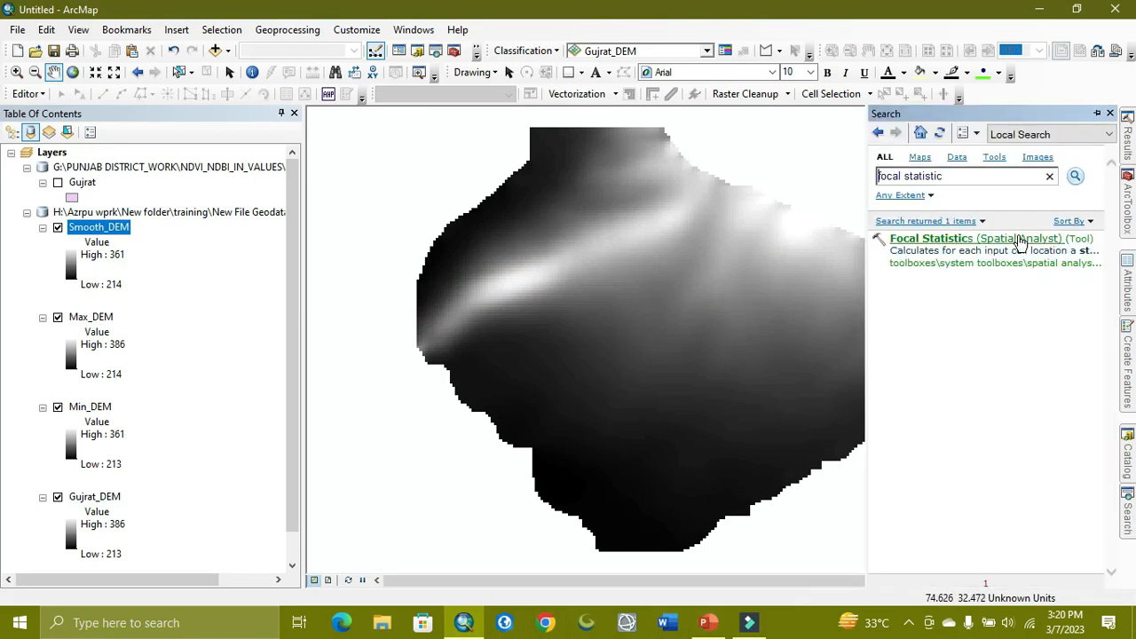
{"action": "left_click_drag", "start_coordinate": [1008, 181], "coordinate": [756, 167]}
{"action": "key", "text": "BackSpace"}
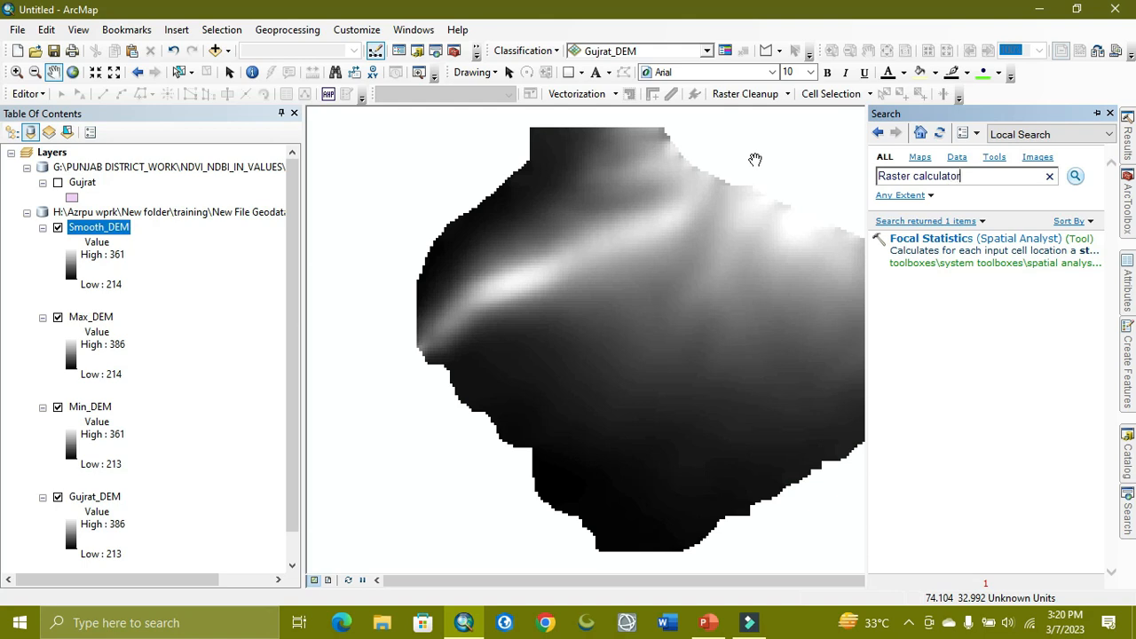
{"action": "key", "text": "Return"}
{"action": "left_click", "coordinate": [998, 286]}
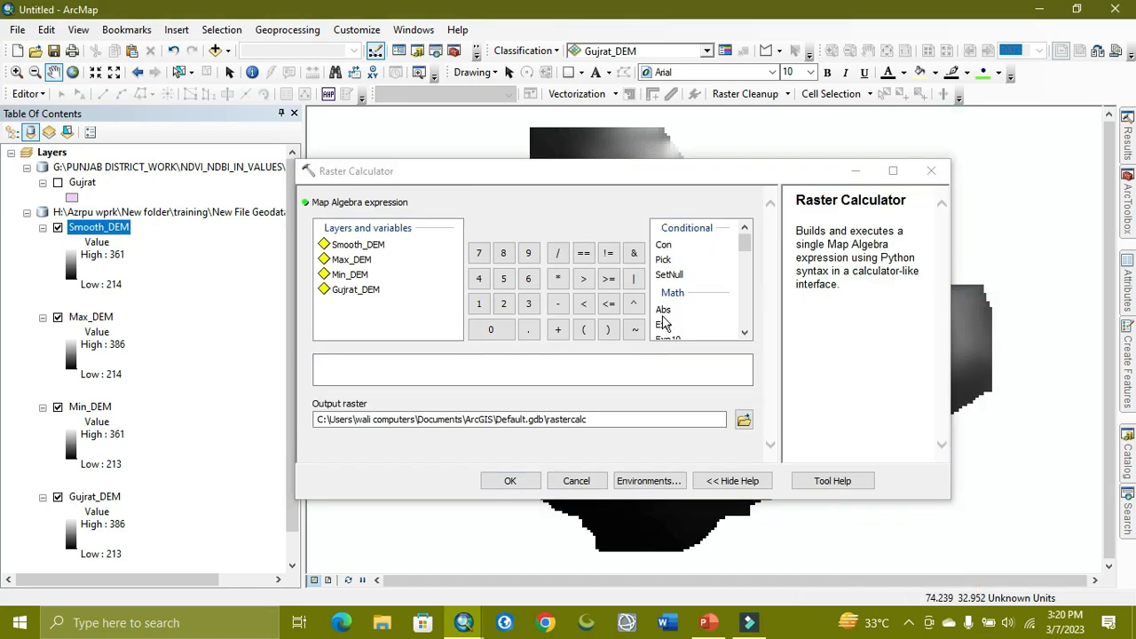
Begin the map algebra expression with ("Smooth_DEM" - "Min_DEM") / ( using the listed layers
{"action": "left_click", "coordinate": [583, 329]}
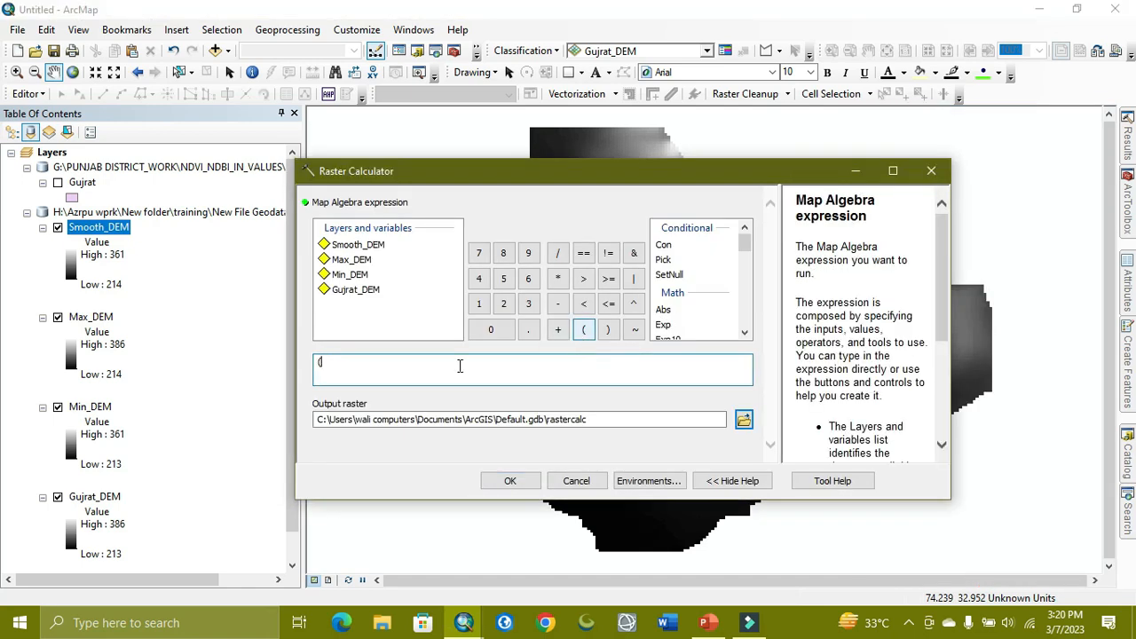
{"action": "double_click", "coordinate": [358, 245]}
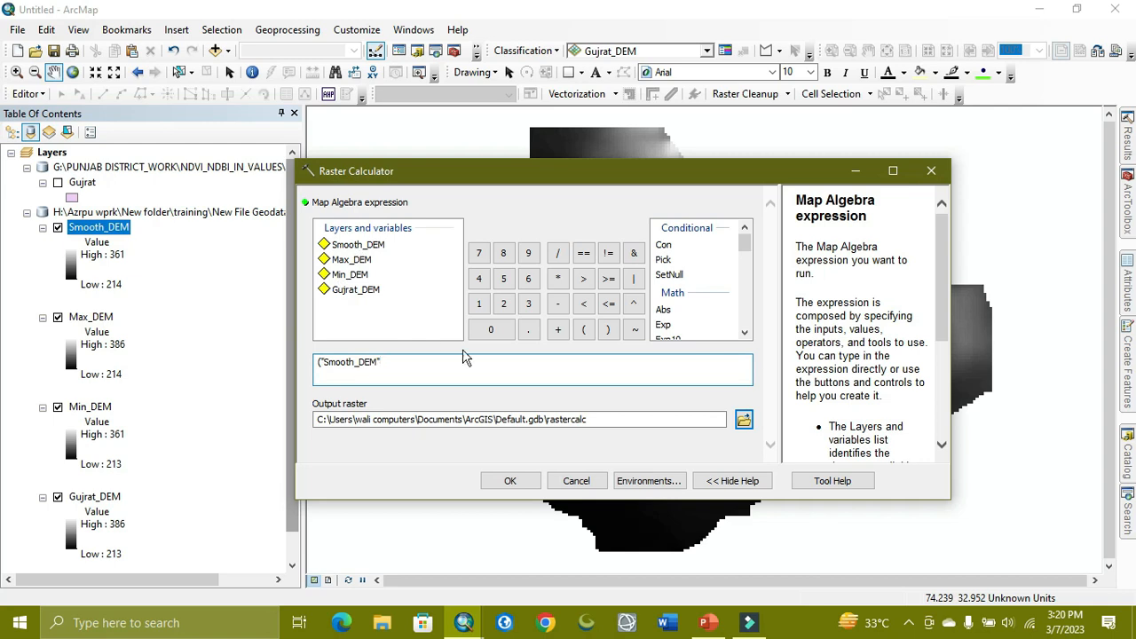
{"action": "left_click", "coordinate": [557, 304]}
{"action": "double_click", "coordinate": [342, 275]}
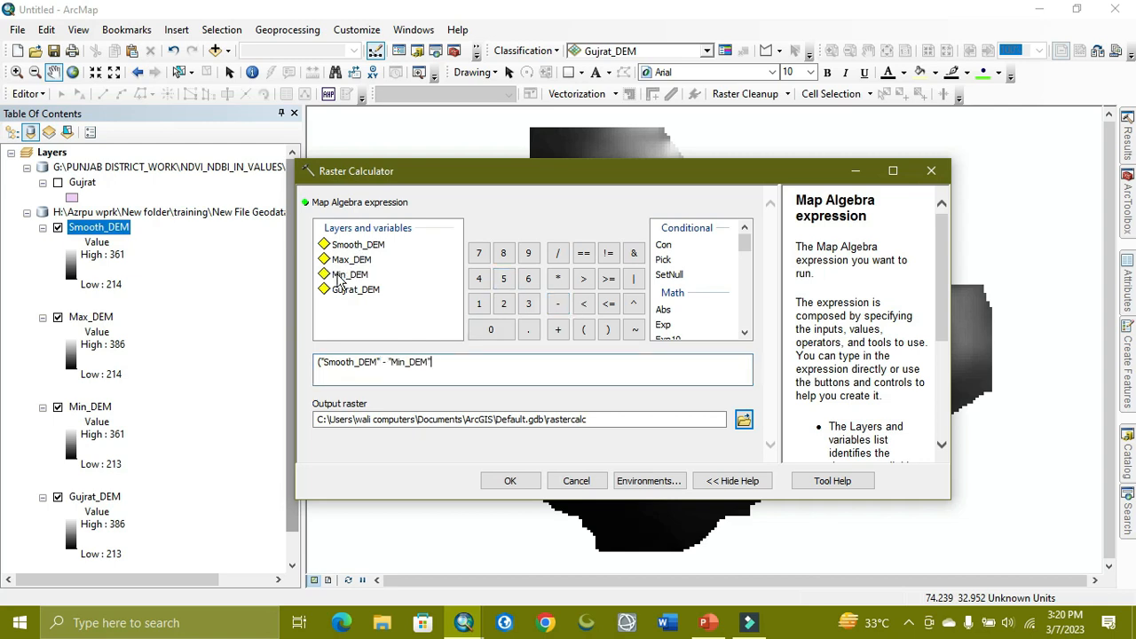
{"action": "left_click", "coordinate": [606, 331]}
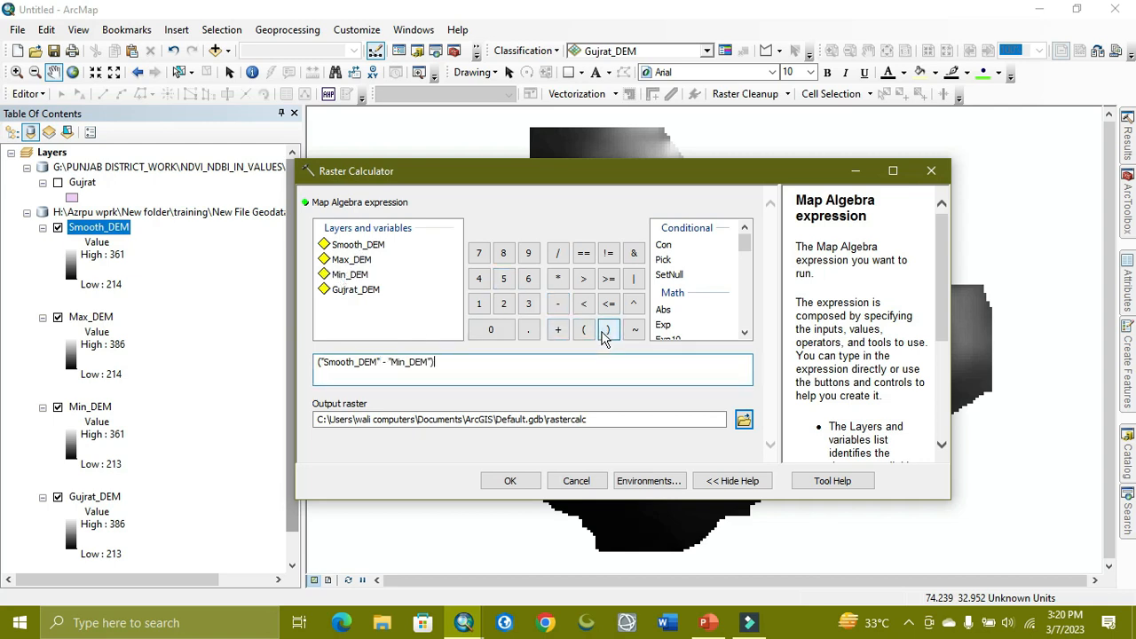
{"action": "left_click", "coordinate": [557, 254]}
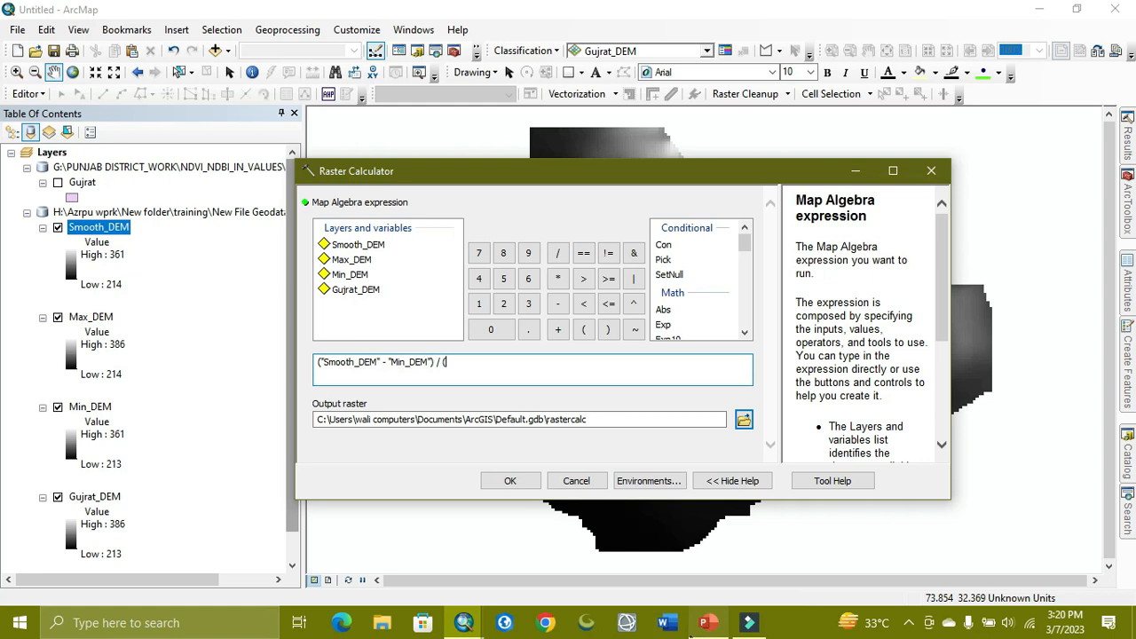
Recheck the formula slide in PowerPoint and complete the ArcMap expression's denominator as ("Max_DEM" - "Min_DEM")
{"action": "left_click", "coordinate": [706, 622]}
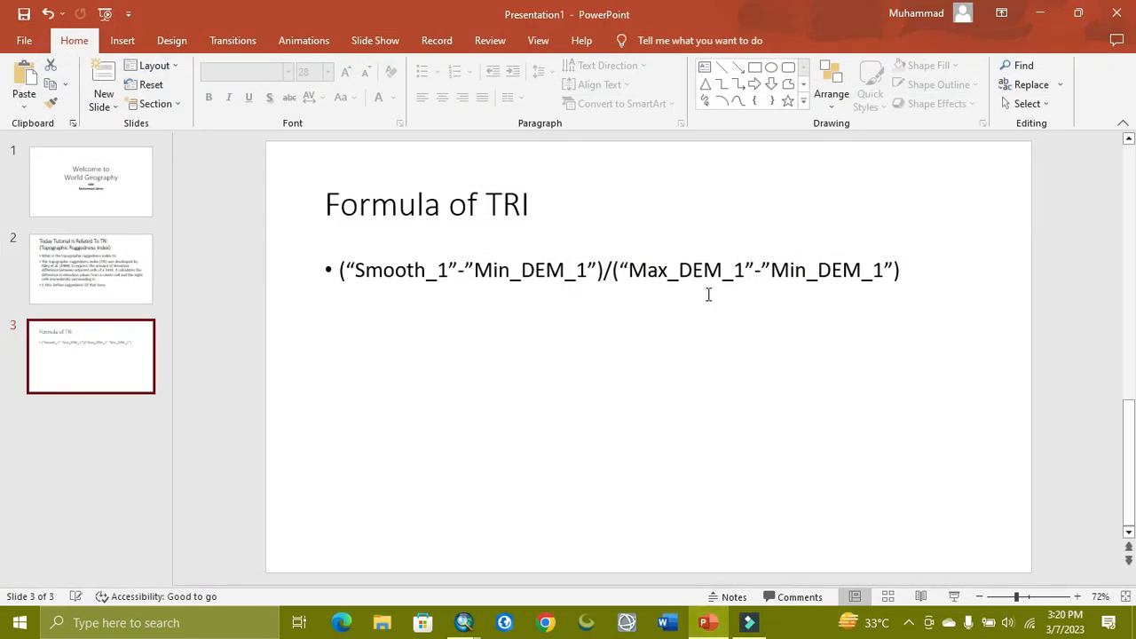
{"action": "left_click", "coordinate": [1038, 14]}
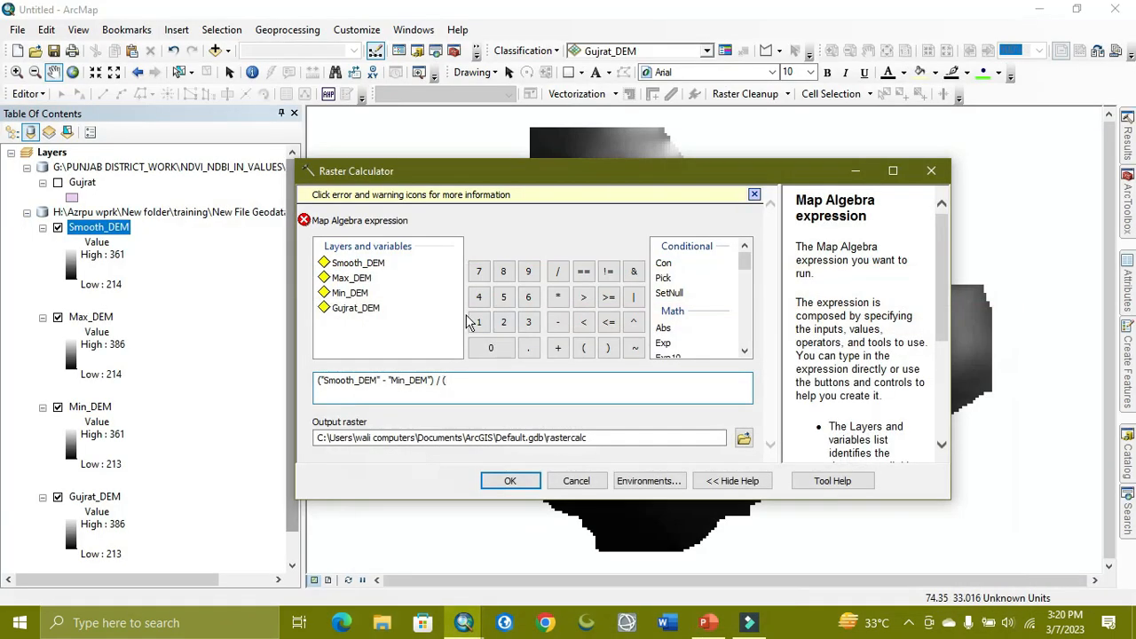
{"action": "double_click", "coordinate": [362, 280]}
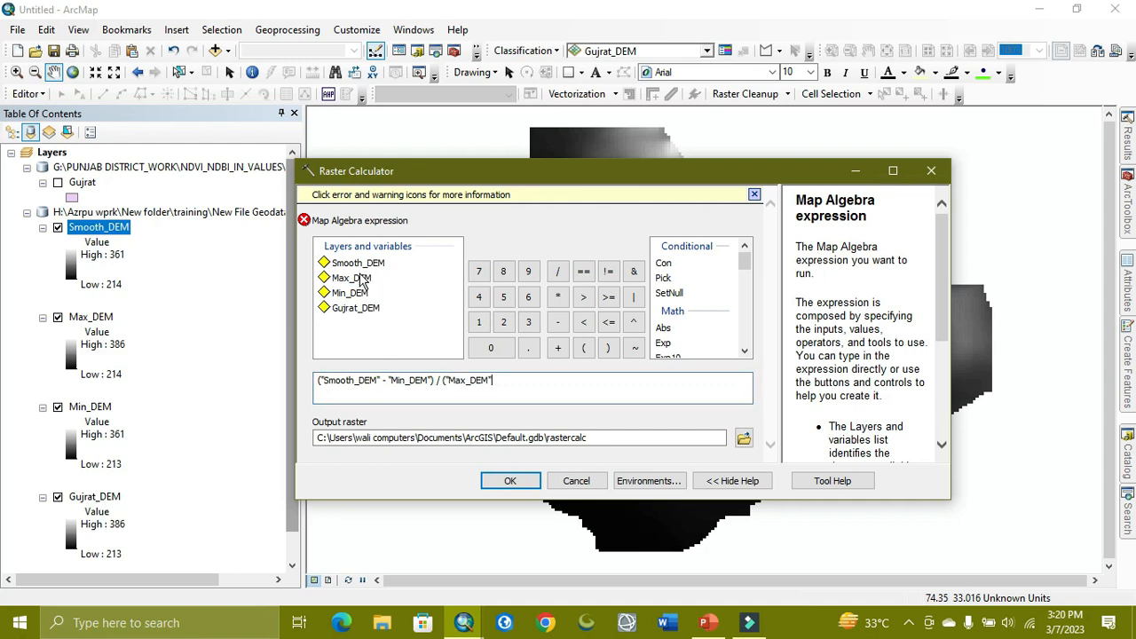
{"action": "left_click", "coordinate": [557, 322]}
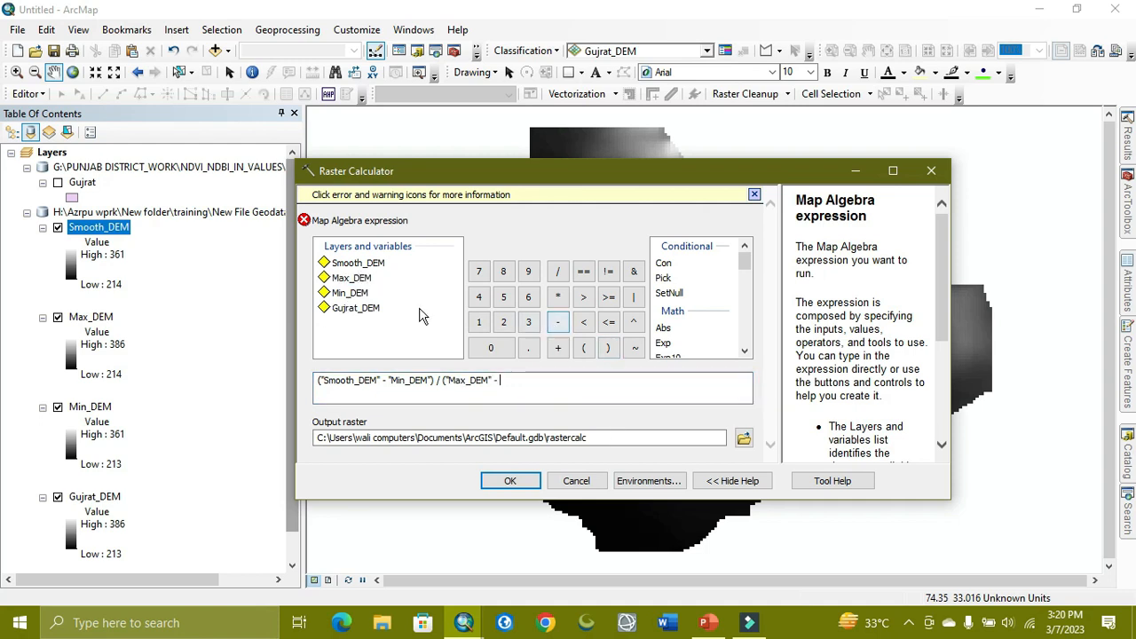
{"action": "double_click", "coordinate": [352, 294]}
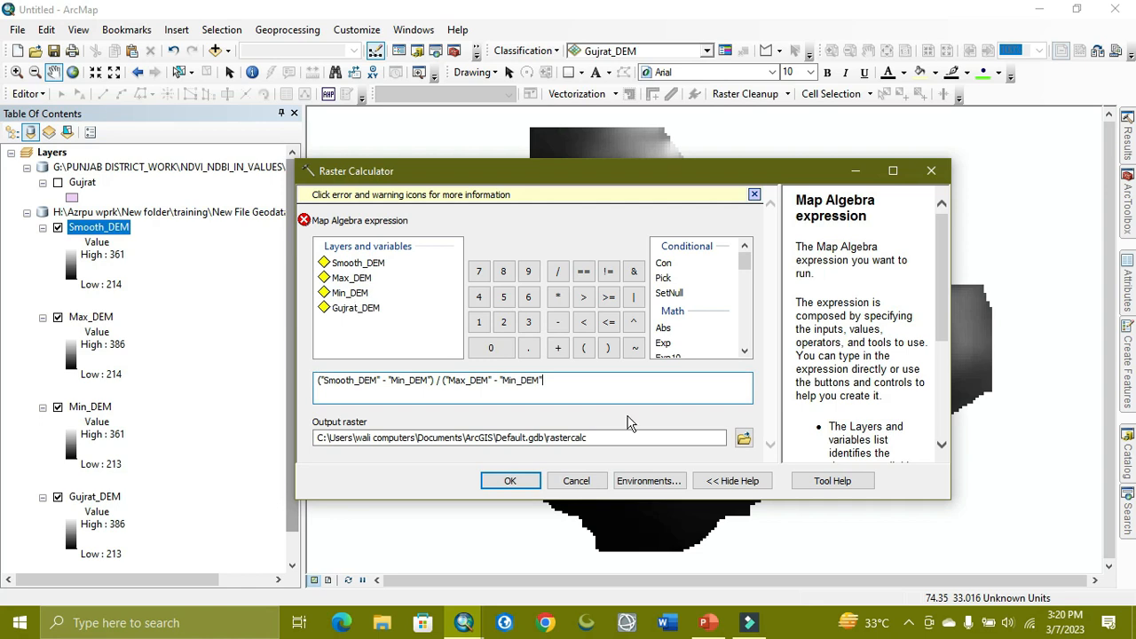
{"action": "left_click", "coordinate": [610, 349]}
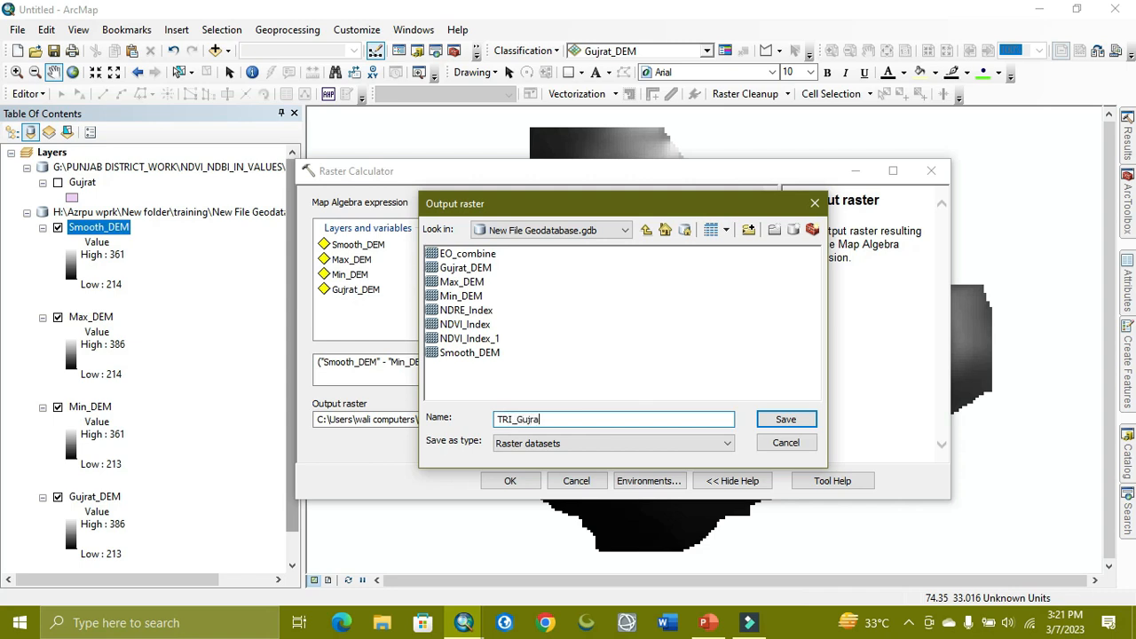
Save the output raster as TRI_Gujrat in New File Geodatabase.gdb and run the Raster Calculator
{"action": "left_click", "coordinate": [785, 419]}
{"action": "left_click", "coordinate": [504, 482]}
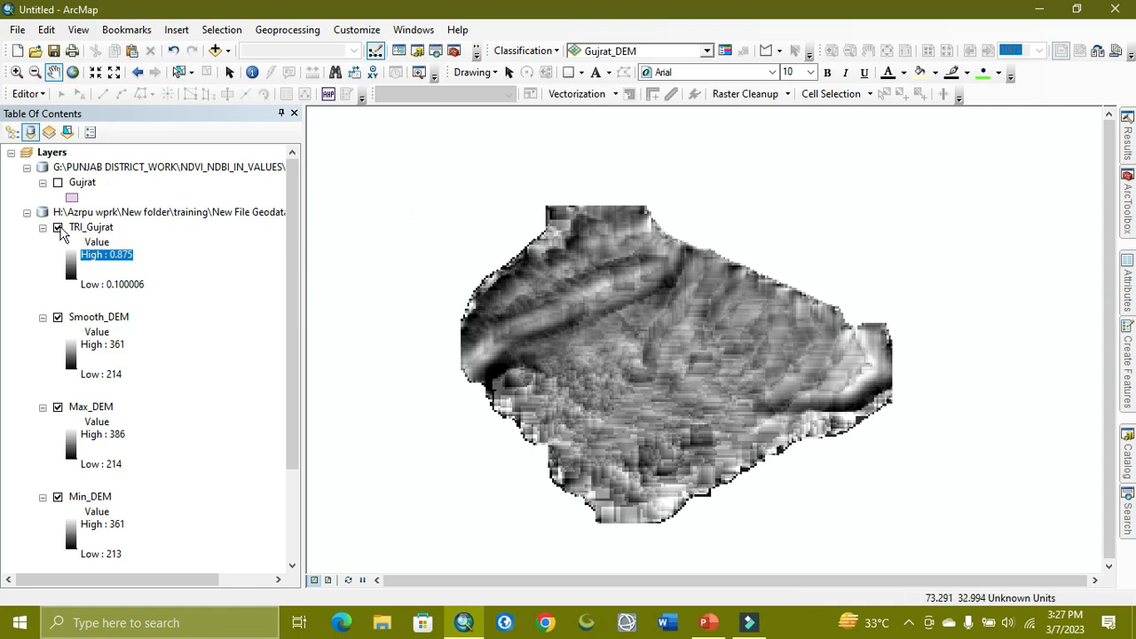
{"action": "left_click", "coordinate": [216, 295]}
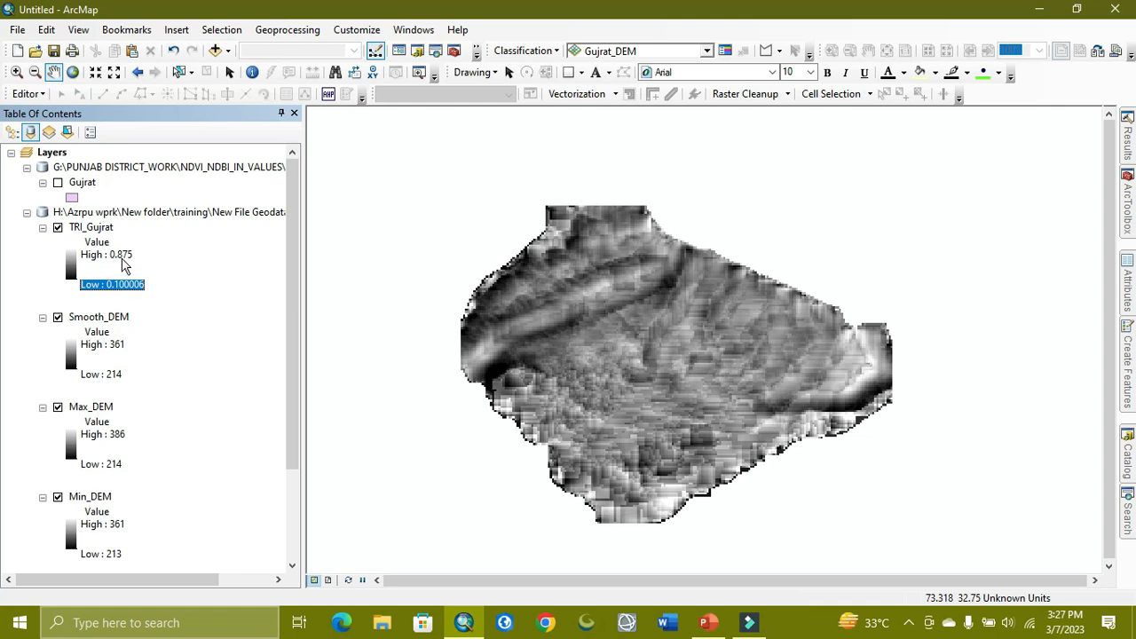
Set the TRI_Gujrat layer's symbology to Classified with 4 classes
{"action": "right_click", "coordinate": [95, 233]}
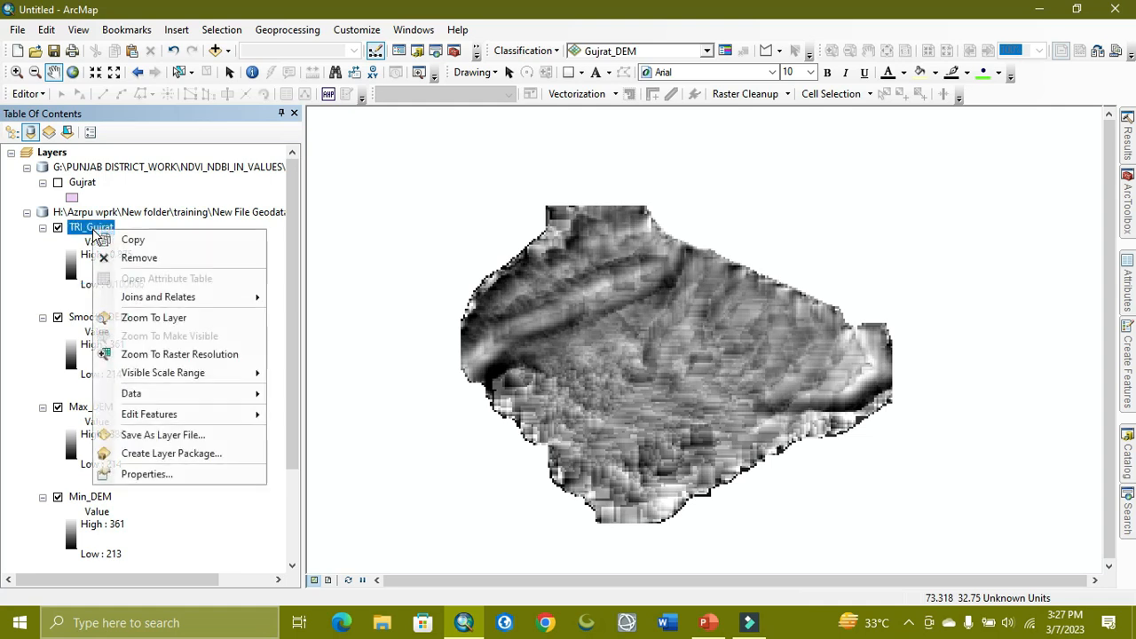
{"action": "left_click", "coordinate": [142, 473]}
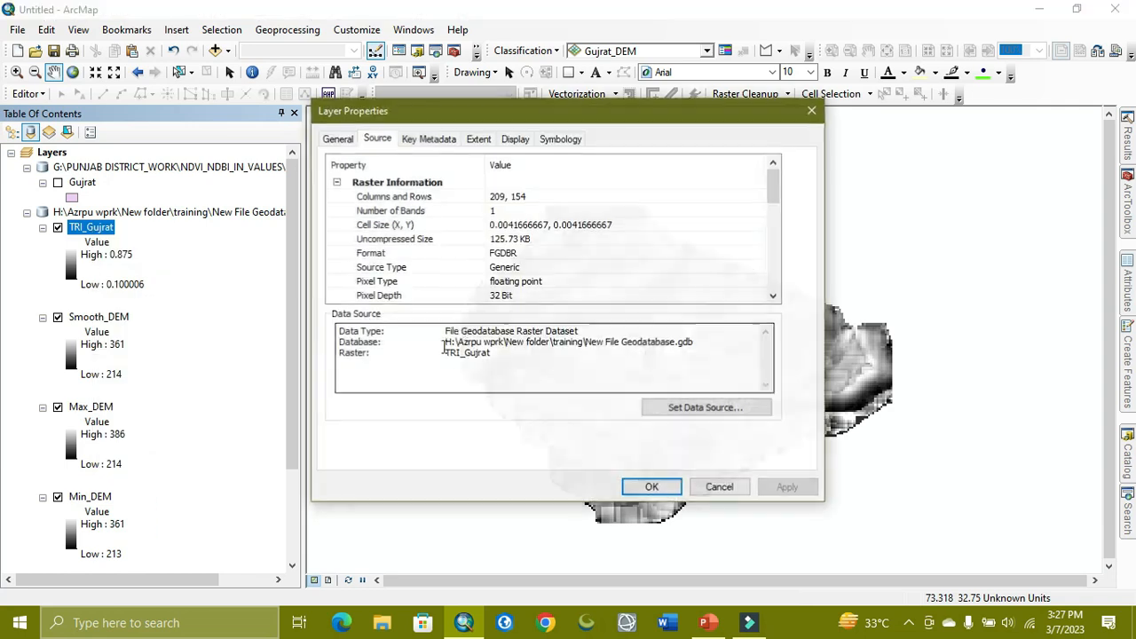
{"action": "left_click", "coordinate": [516, 139]}
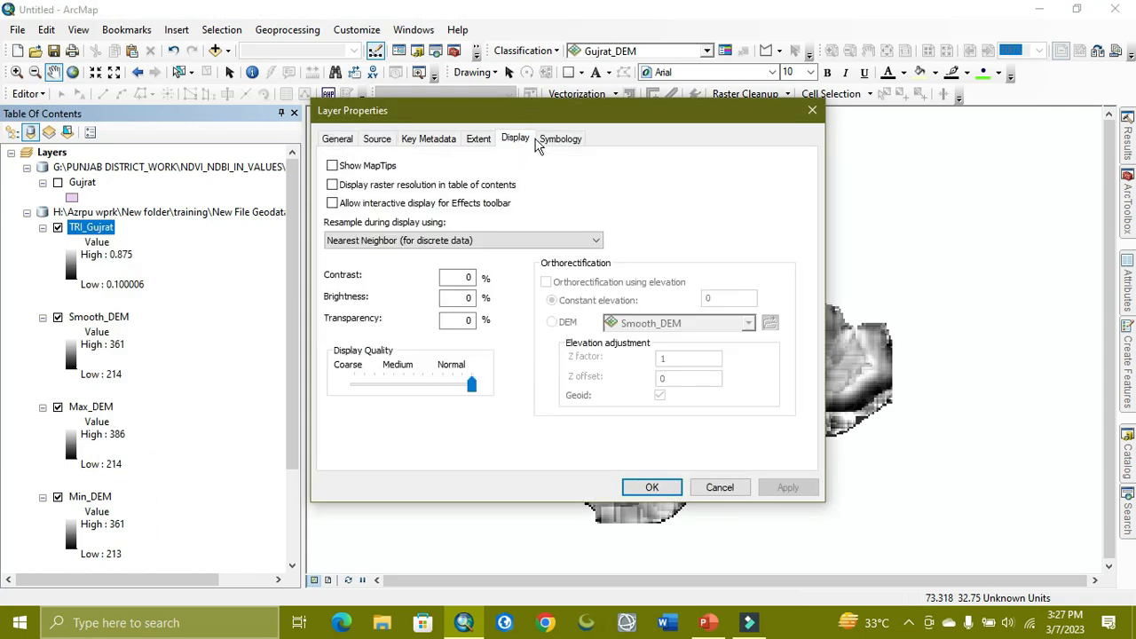
{"action": "left_click", "coordinate": [559, 139]}
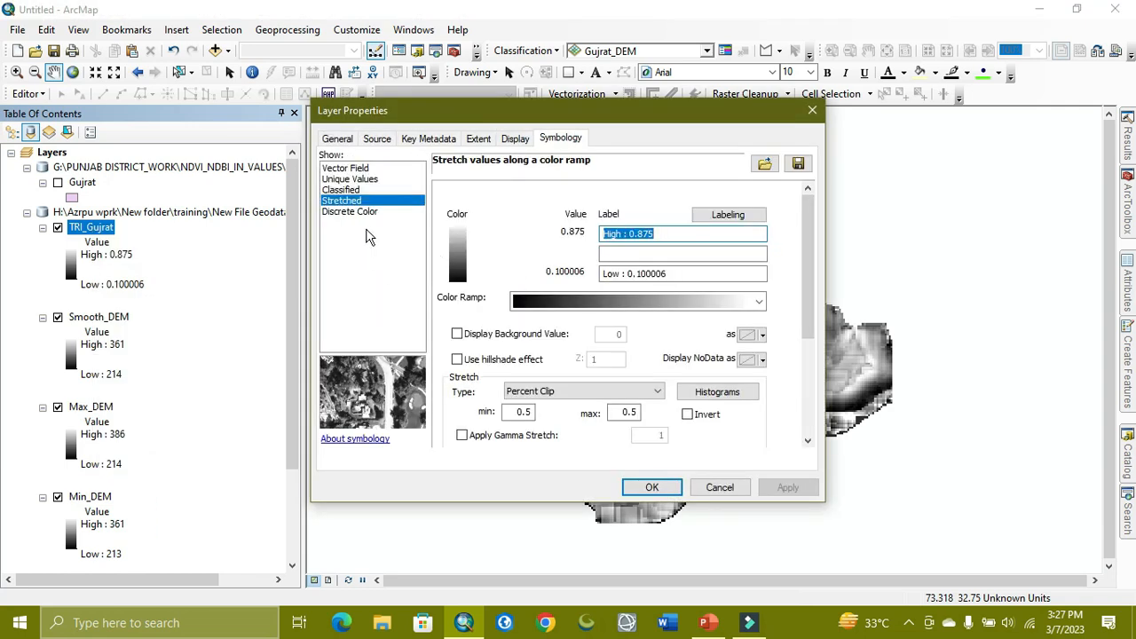
{"action": "left_click", "coordinate": [340, 189]}
{"action": "left_click", "coordinate": [701, 242]}
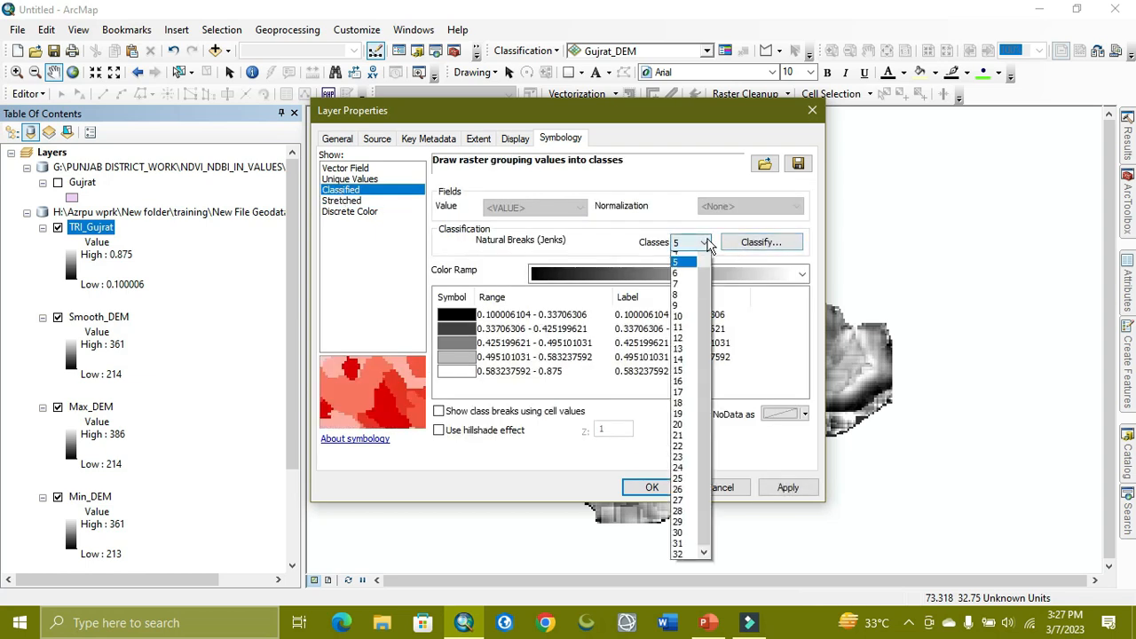
{"action": "left_click", "coordinate": [664, 277]}
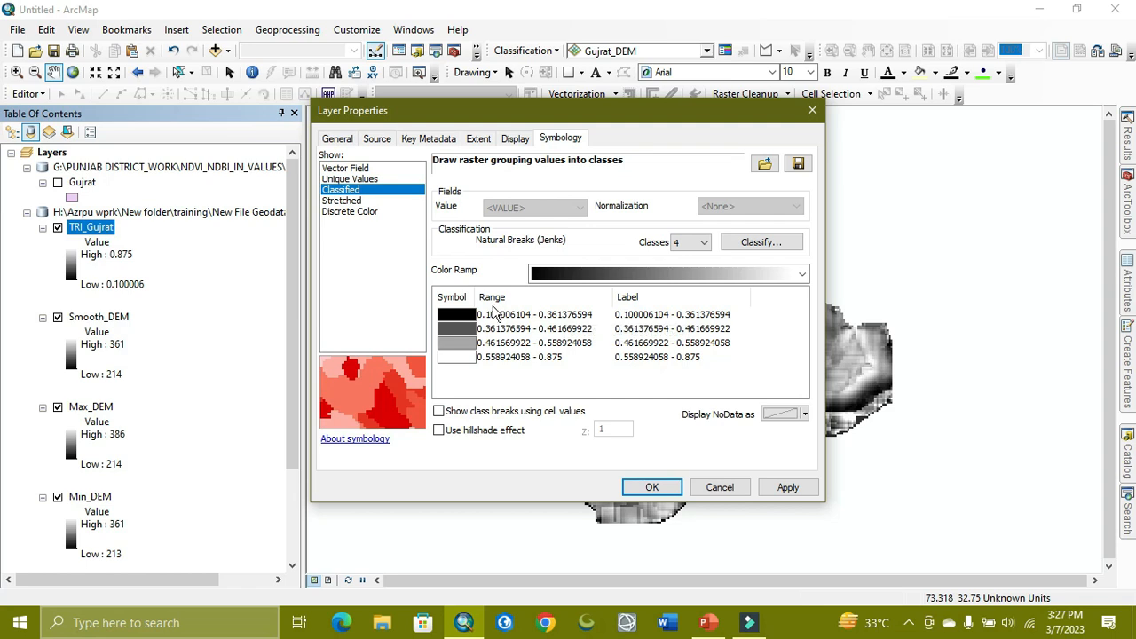
Reverse the class range sorting and apply the green-to-cyan-to-blue color ramp to TRI_Gujrat
{"action": "right_click", "coordinate": [495, 304]}
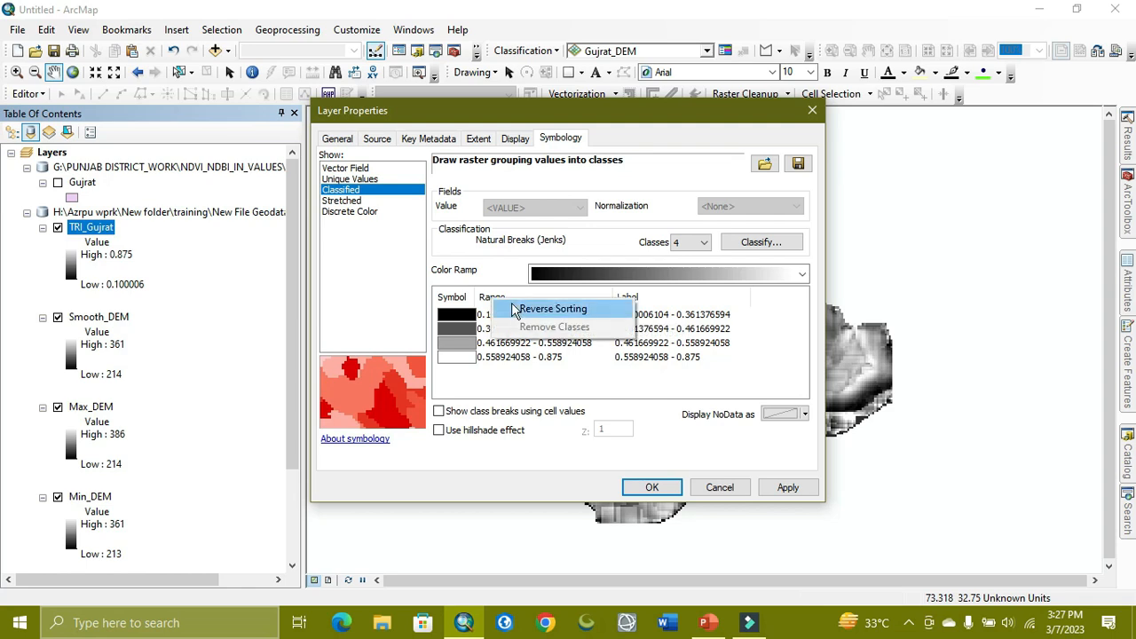
{"action": "left_click", "coordinate": [517, 309]}
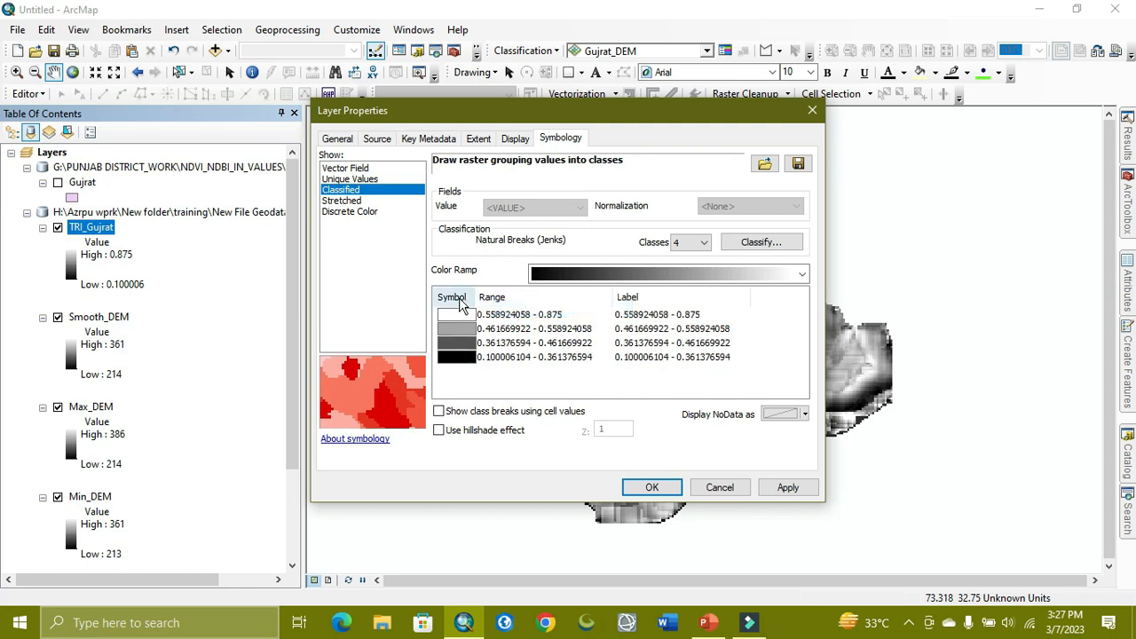
{"action": "left_click", "coordinate": [708, 276]}
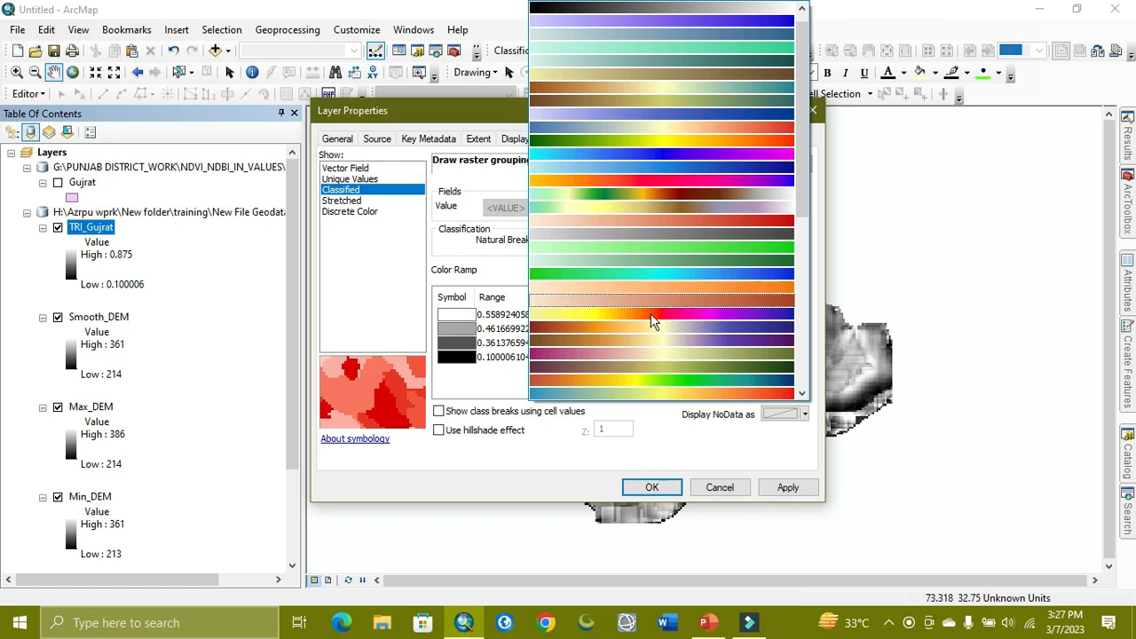
{"action": "left_click", "coordinate": [666, 276]}
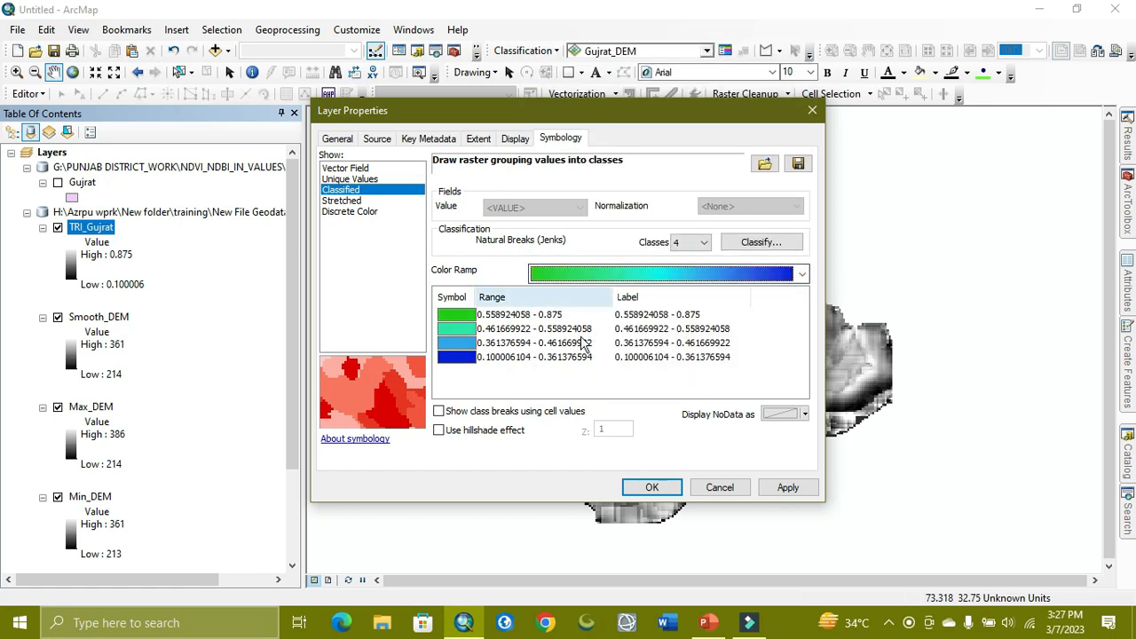
{"action": "left_click", "coordinate": [788, 488]}
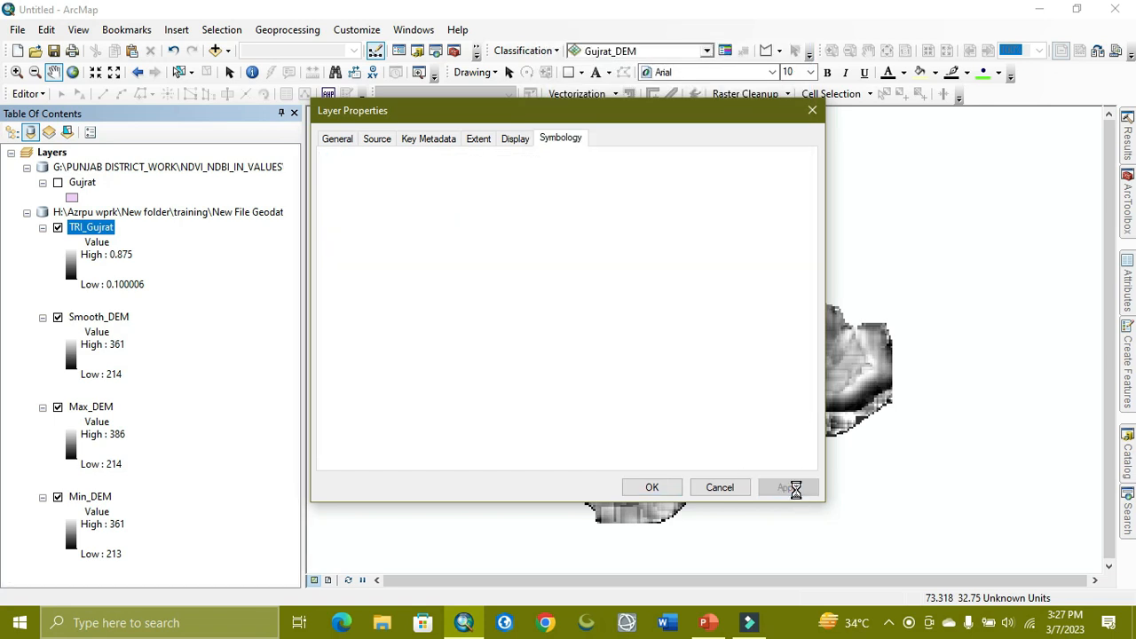
{"action": "left_click", "coordinate": [652, 487]}
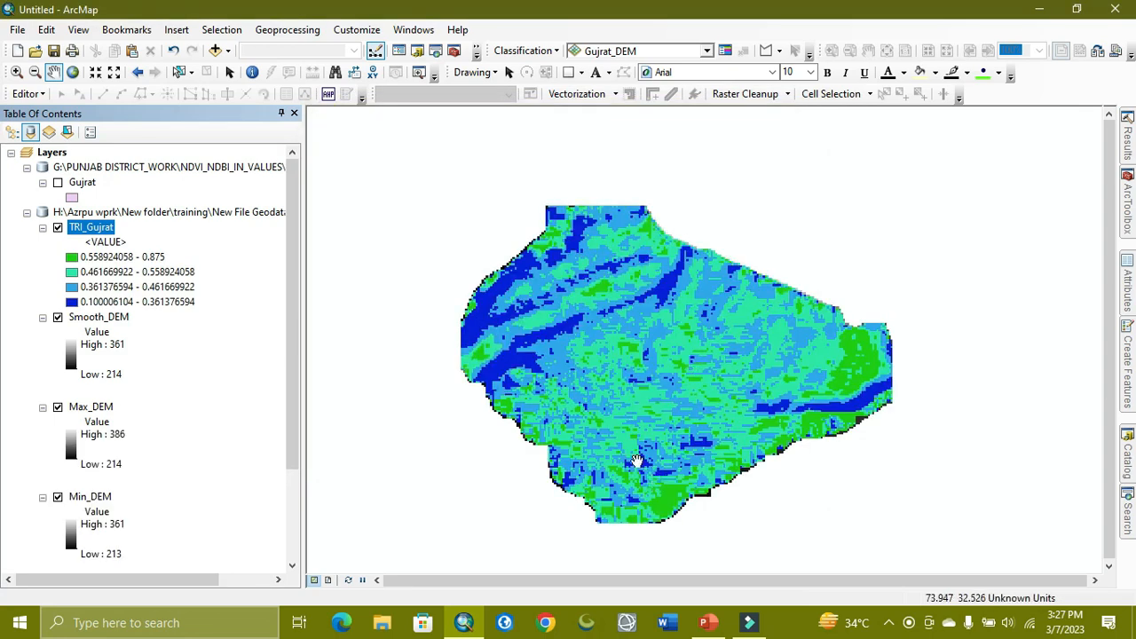
{"action": "scroll", "coordinate": [716, 399], "scroll_direction": "up", "scroll_amount": 2}
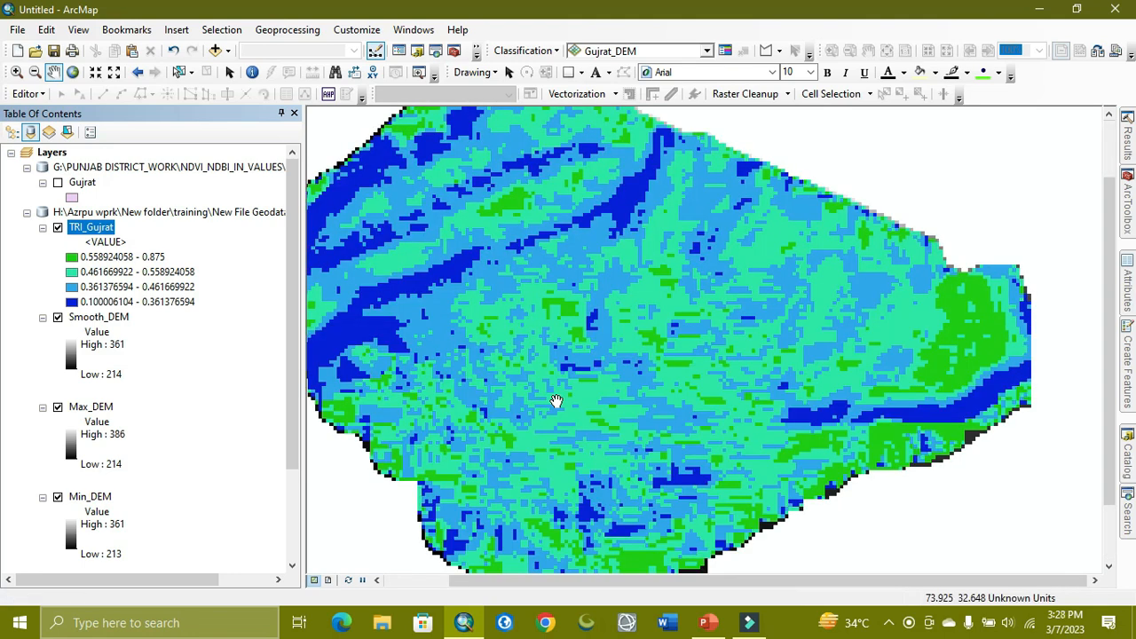
{"action": "scroll", "coordinate": [556, 401], "scroll_direction": "down", "scroll_amount": 3}
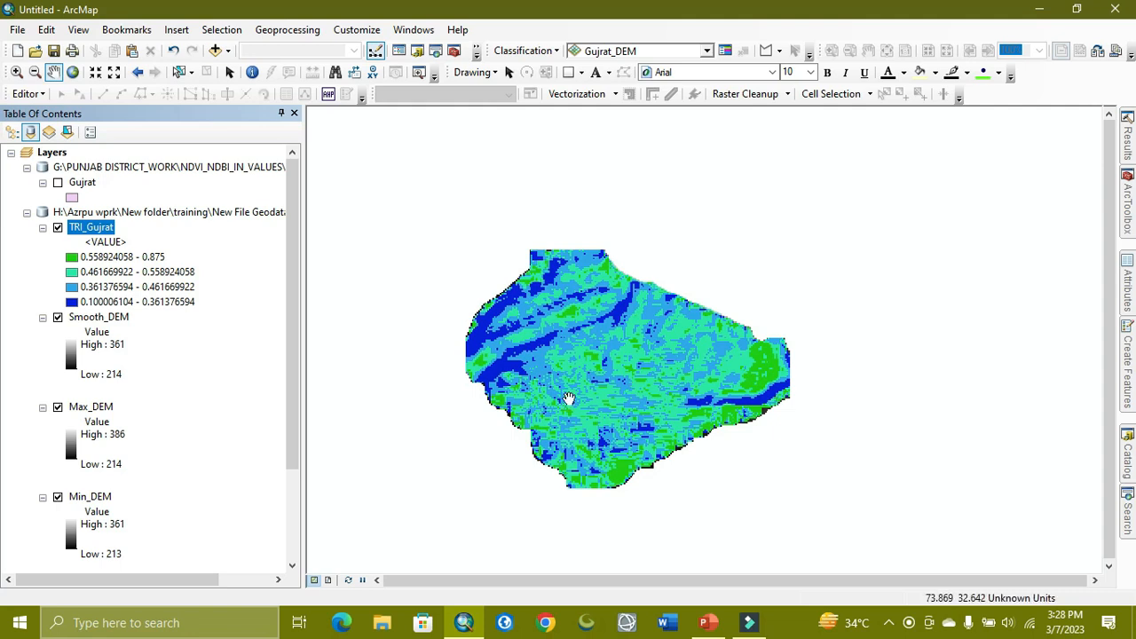
{"action": "mouse_move", "coordinate": [576, 408]}
{"action": "left_mouse_down"}
{"action": "mouse_move", "coordinate": [565, 387]}
{"action": "mouse_move", "coordinate": [556, 399]}
{"action": "left_mouse_up"}
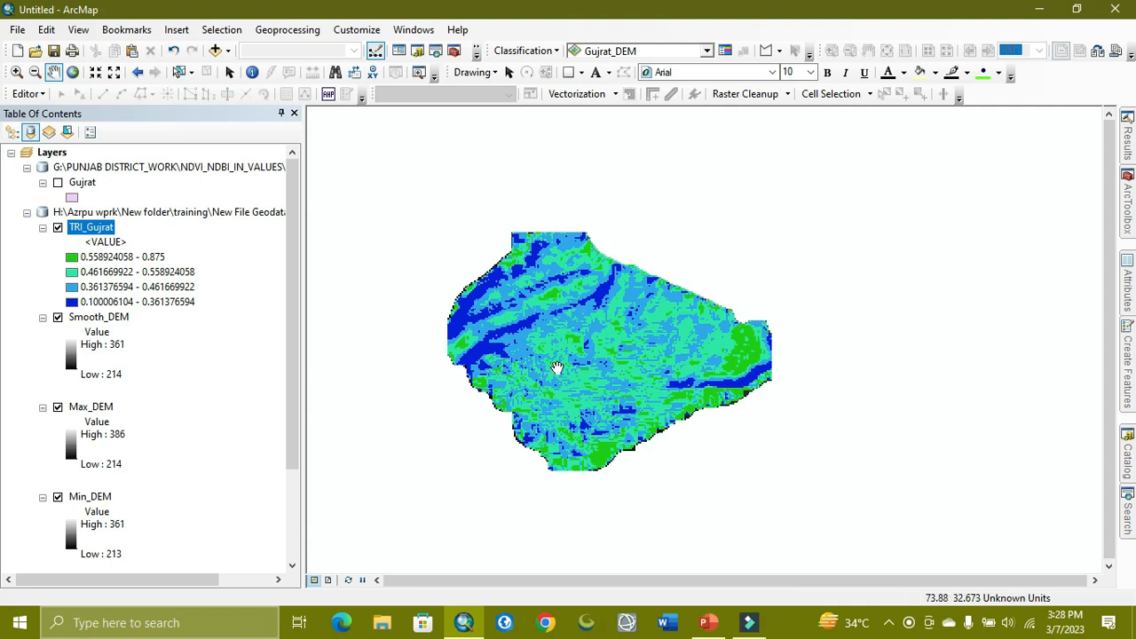
{"action": "left_click_drag", "start_coordinate": [533, 375], "coordinate": [578, 391]}
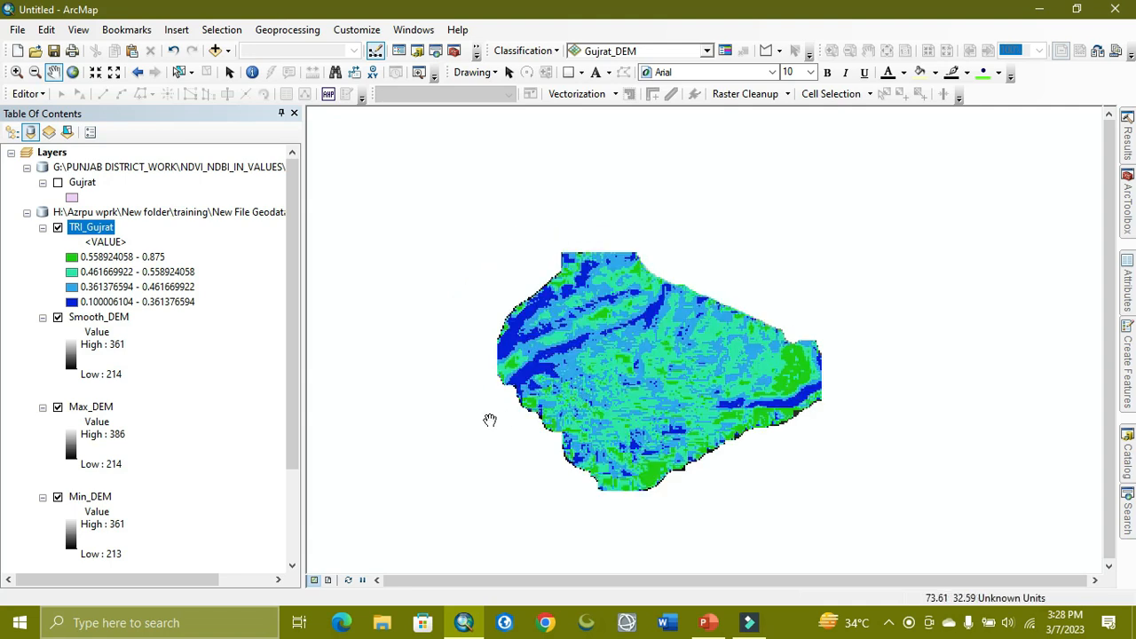